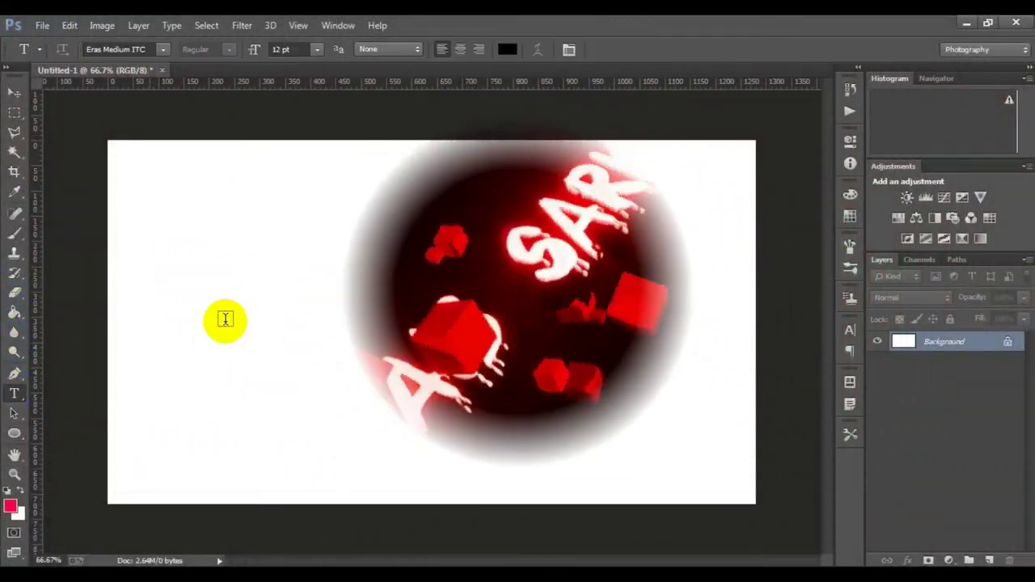
Place a type insertion point on the blank white canvas to begin a text layer.
left_click(250, 317)
type("Foods")
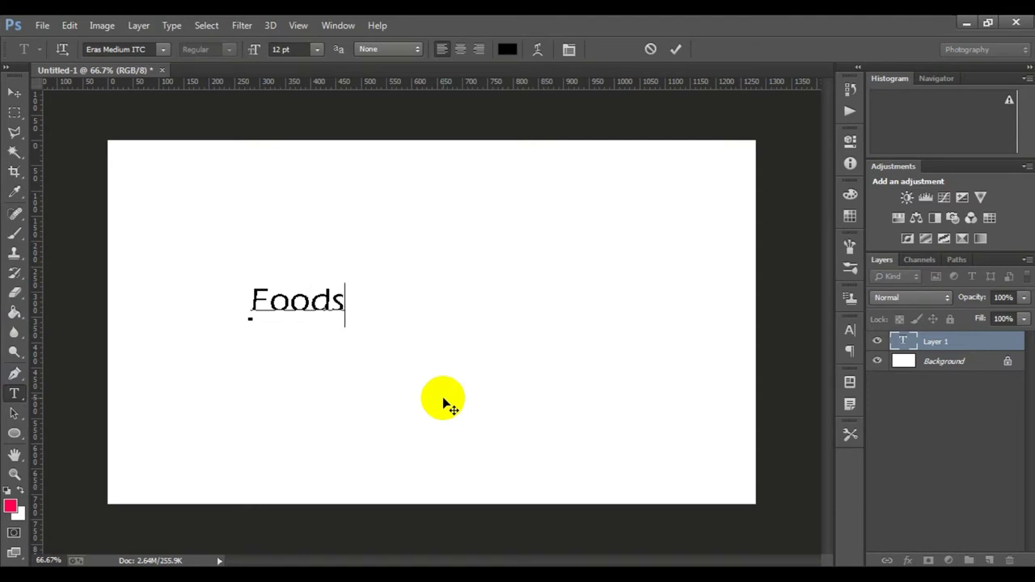
Commit the word Foods, scale it up much larger and centre it on the canvas.
left_click(674, 49)
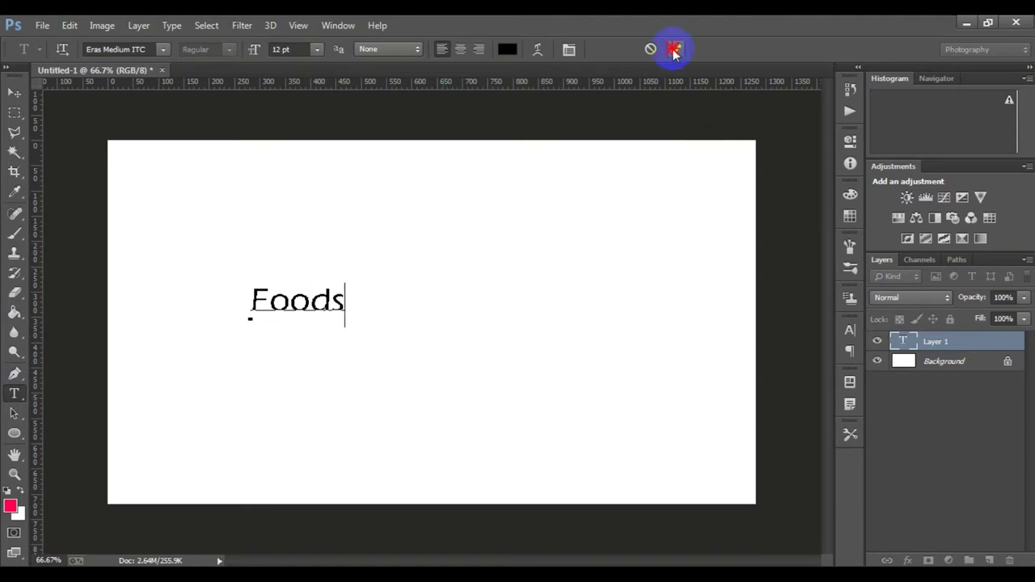
key("ctrl+t")
mouse_move(353, 322)
left_mouse_down()
mouse_move(500, 380)
mouse_move(492, 377)
left_mouse_up()
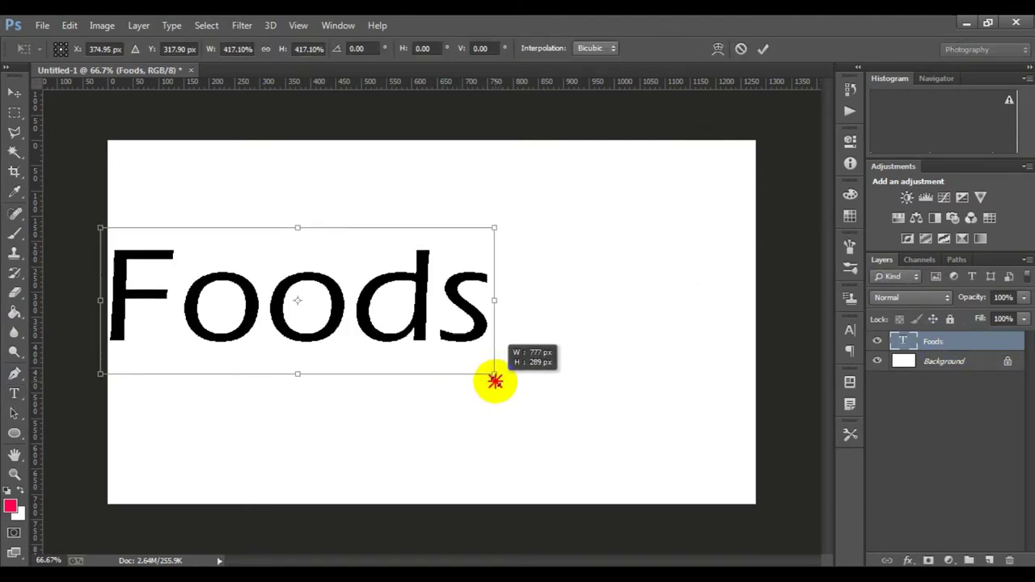
mouse_move(481, 297)
left_mouse_down()
mouse_move(572, 310)
mouse_move(608, 287)
left_mouse_up()
left_click(761, 51)
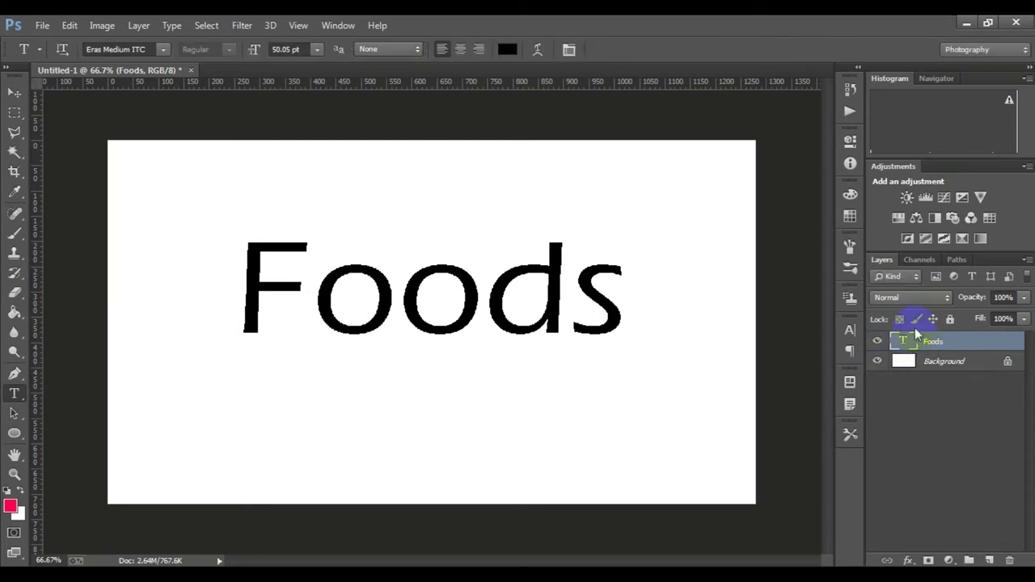
Try Eras Light ITC and Eras Demi ITC, then settle on the Ebrima font.
left_click(850, 330)
left_click(753, 338)
scroll(793, 142, "up", 2)
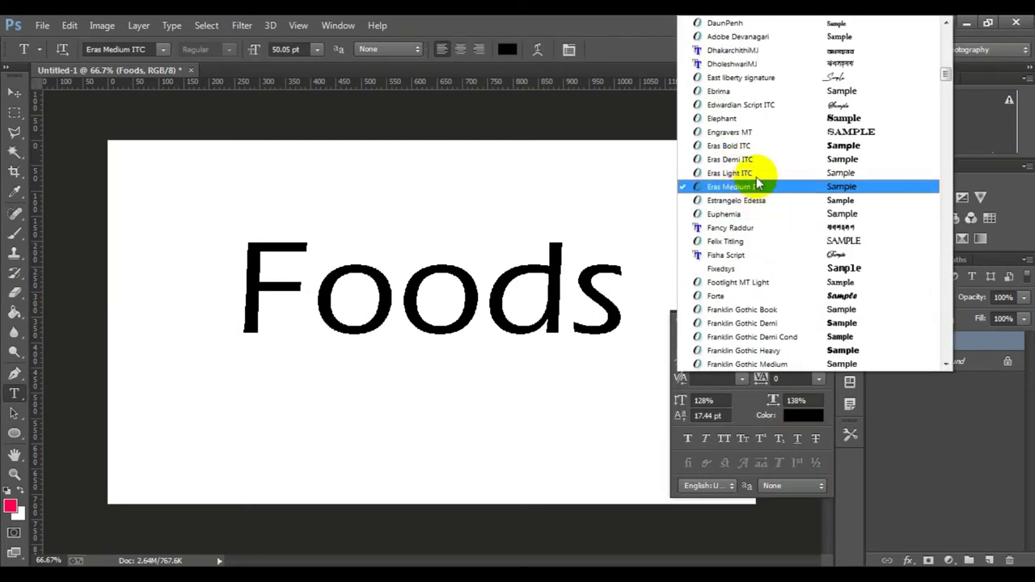
left_click(754, 172)
left_click_drag(753, 338, 820, 91)
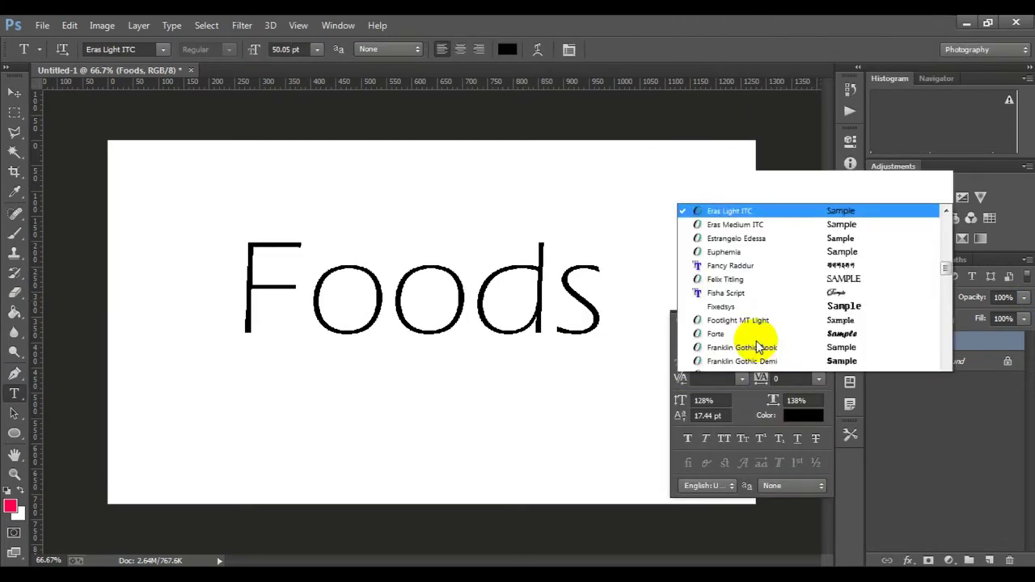
key("Up")
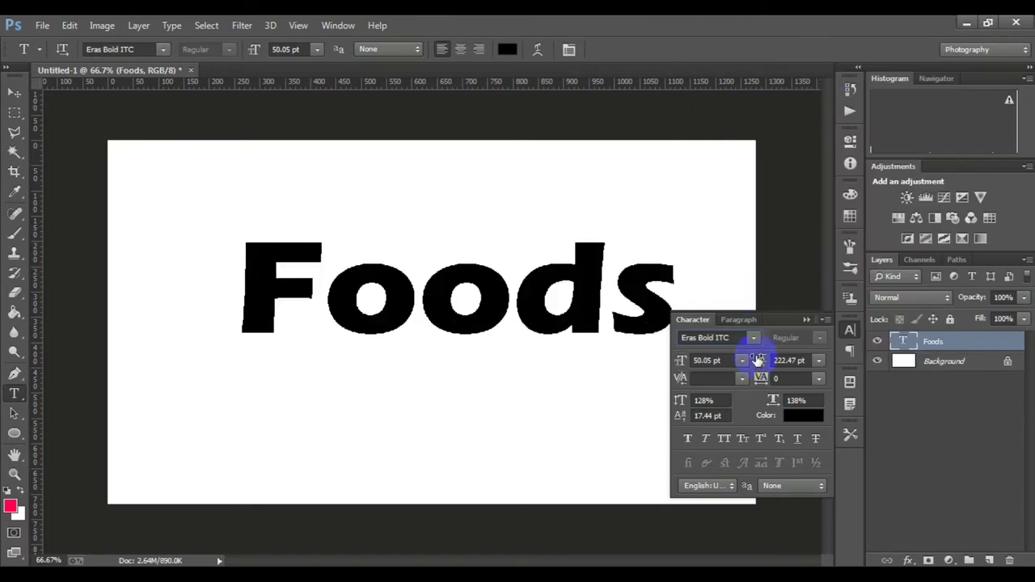
key("Up")
key("Up")
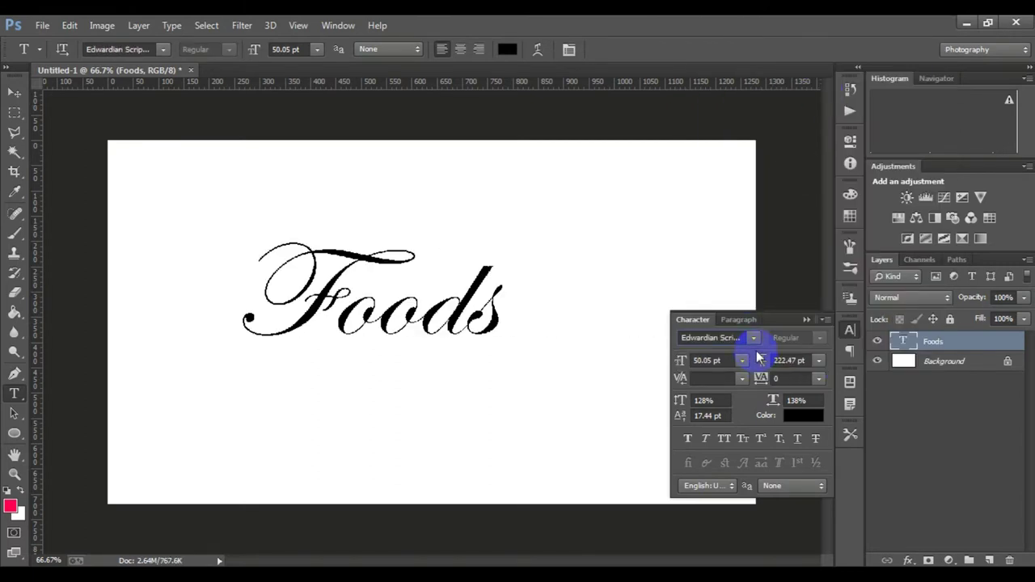
key("Up")
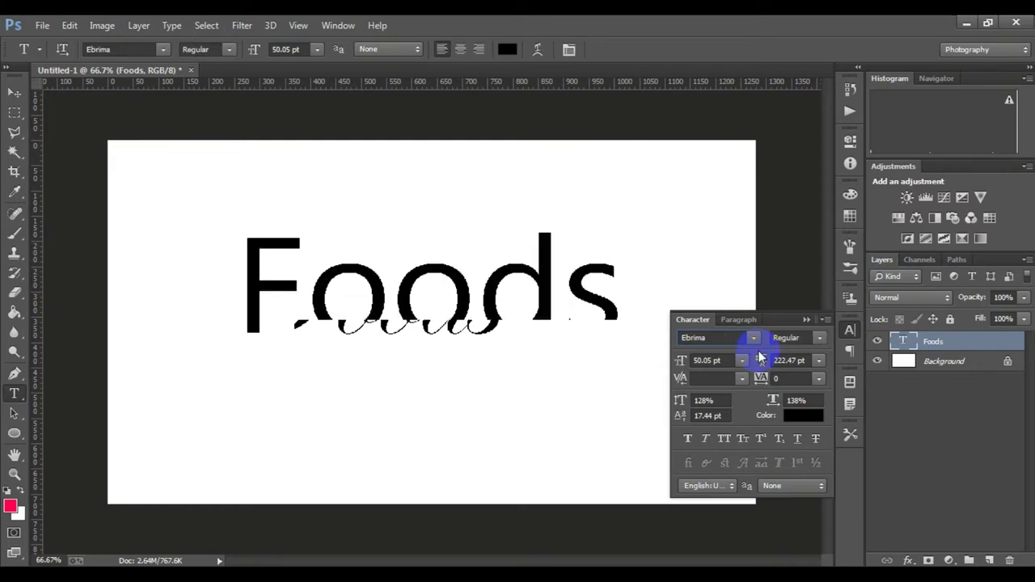
Zoom in to 100% on the first o of Foods.
left_click(807, 319)
left_click(945, 361)
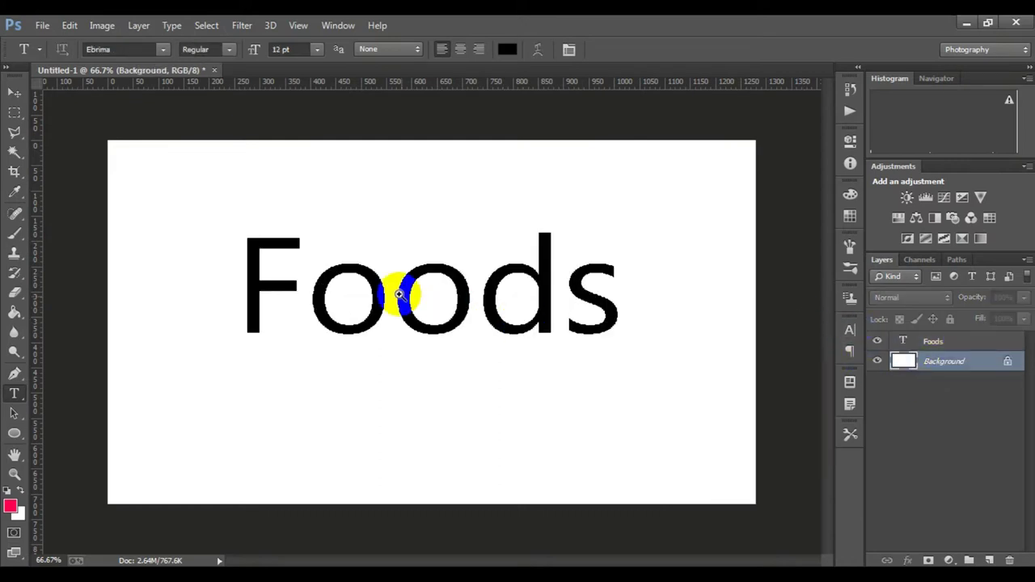
left_click(411, 293, "ctrl")
left_click(417, 306, "ctrl+alt")
left_click(417, 306, "ctrl")
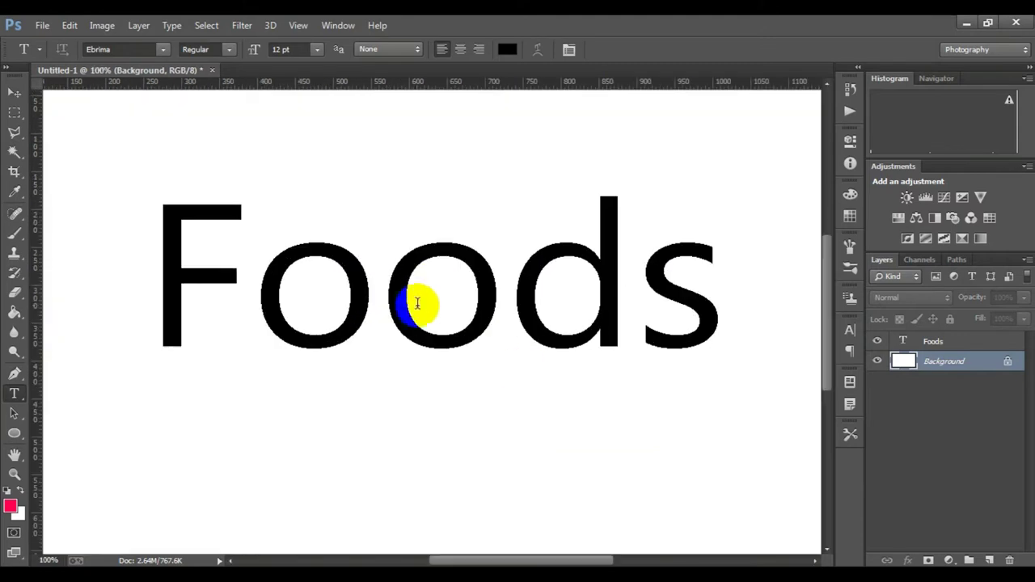
Set the Foods text layer's tracking to -50.
left_click(949, 348)
left_click(850, 330)
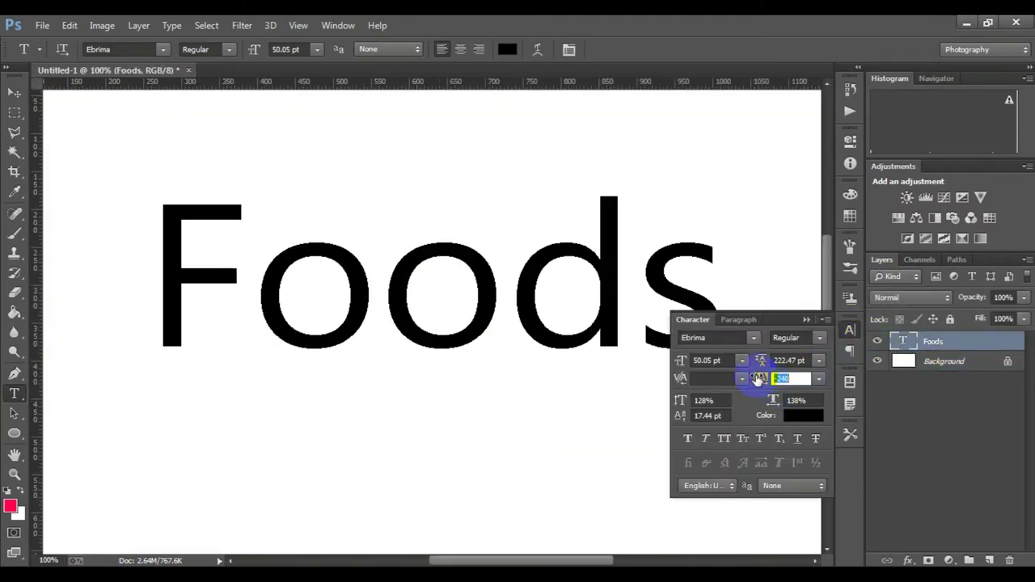
left_click_drag(758, 380, 767, 383)
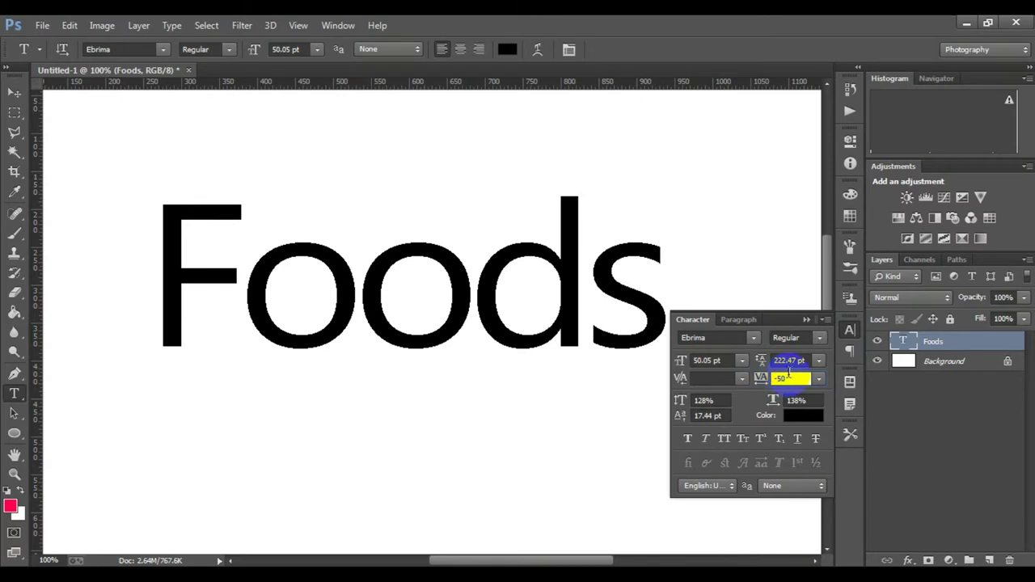
key("Return")
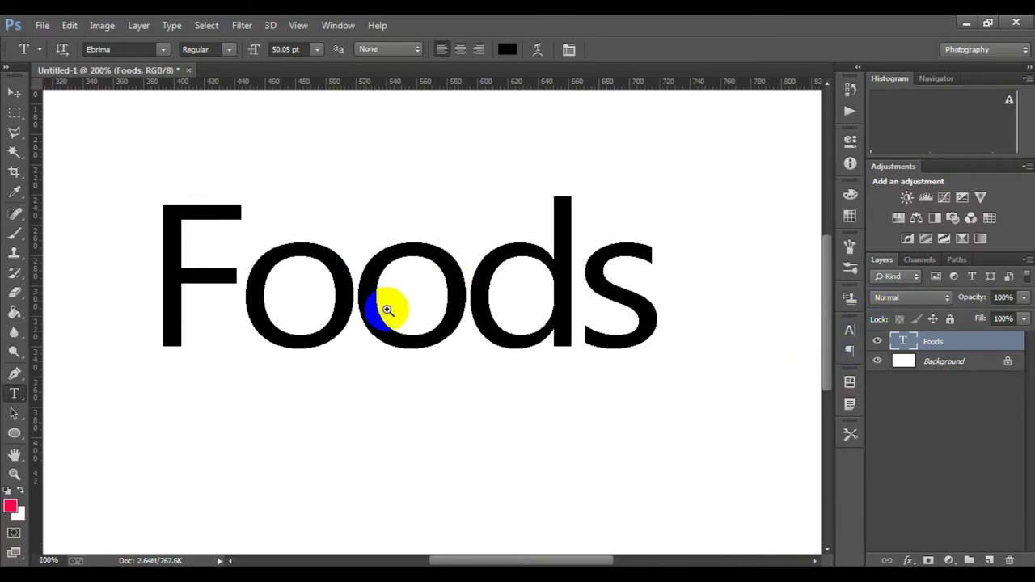
scroll(393, 305, "up", 1)
Draw a small black oval pupil inside the first o.
left_click(13, 437)
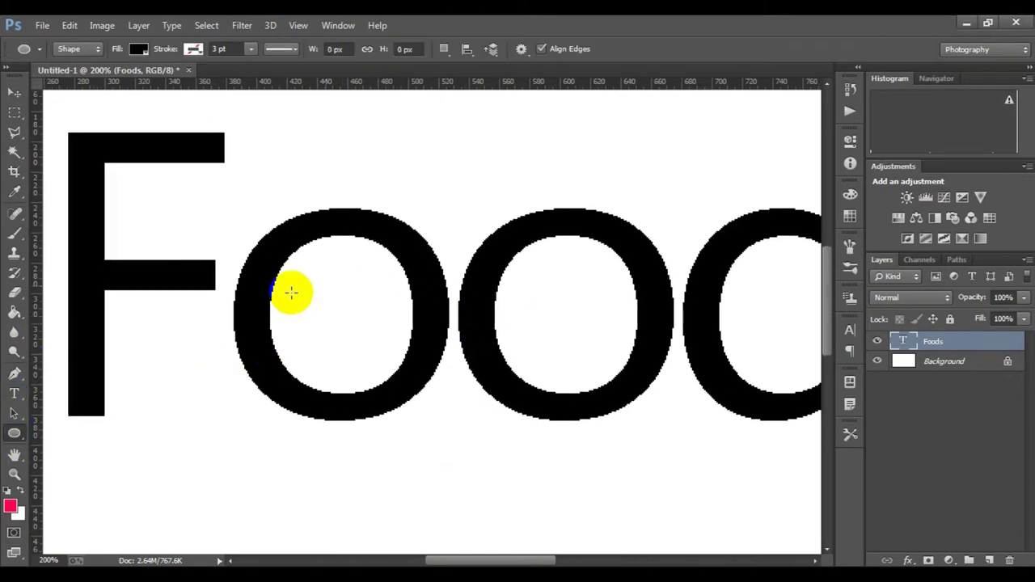
left_click_drag(277, 275, 313, 320)
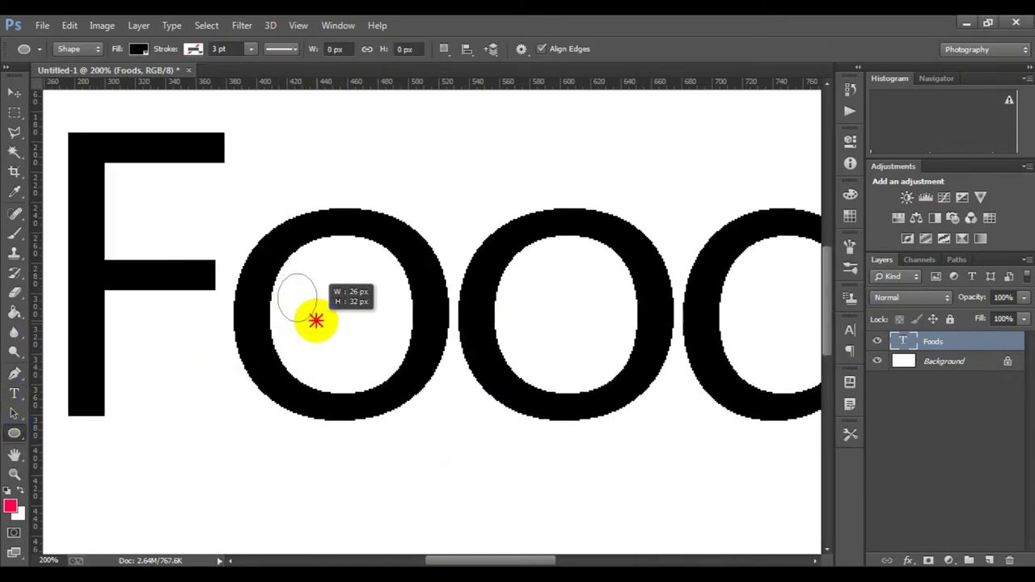
left_click(809, 128)
key("ctrl+t")
left_click_drag(289, 263, 305, 271)
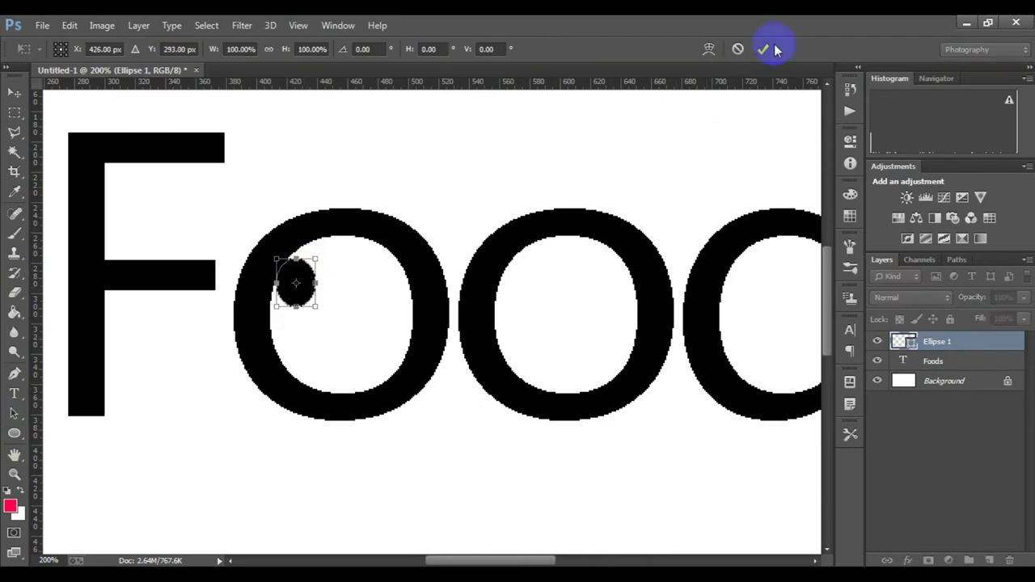
left_click(762, 48)
Enlarge the Ellipse 1 pupil slightly.
left_click(926, 381)
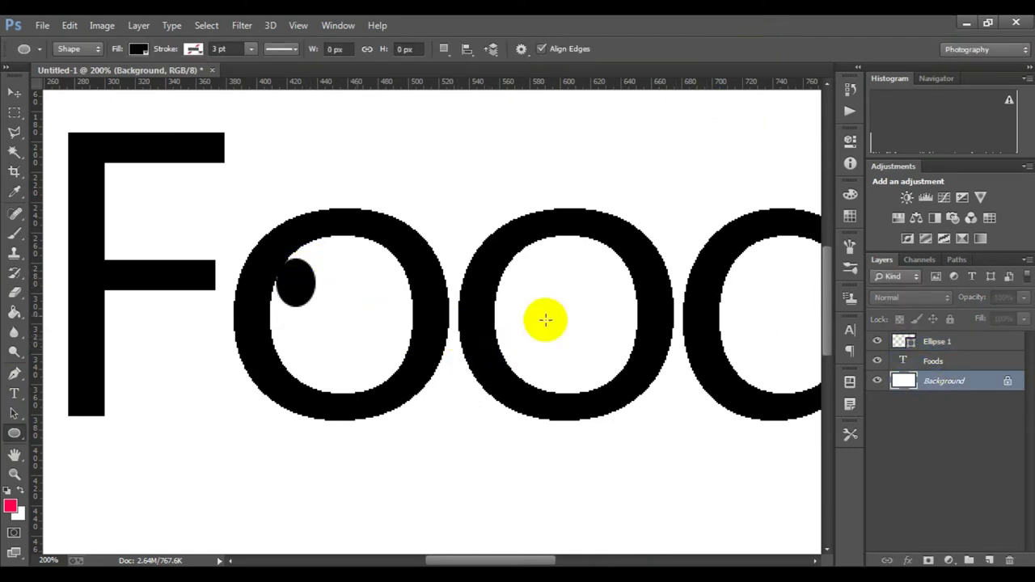
left_click(938, 342)
key("ctrl+t")
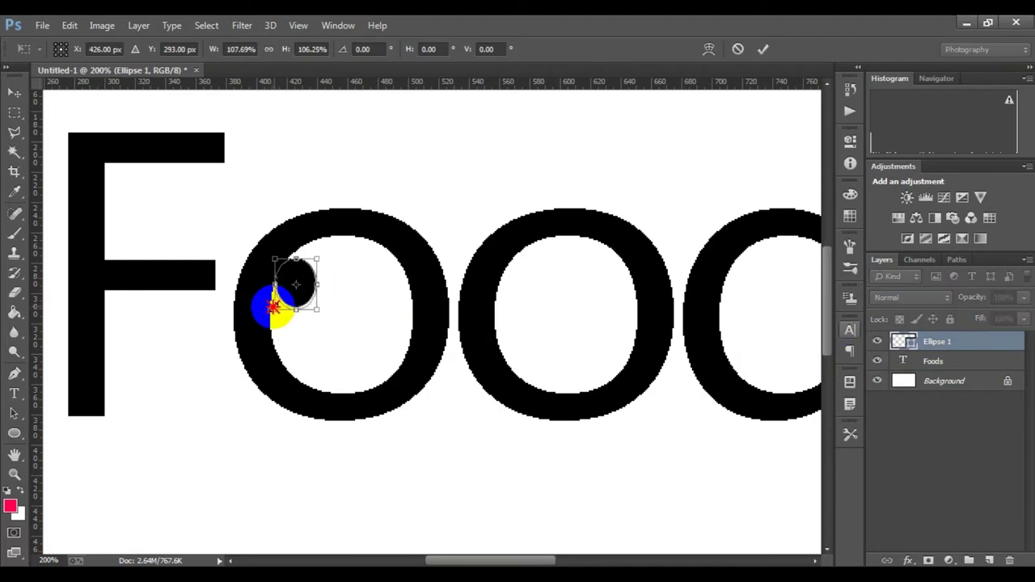
left_click_drag(273, 306, 293, 298)
left_click(763, 49)
Duplicate the Ellipse 1 layer and move the copy into the second o.
left_click(930, 381)
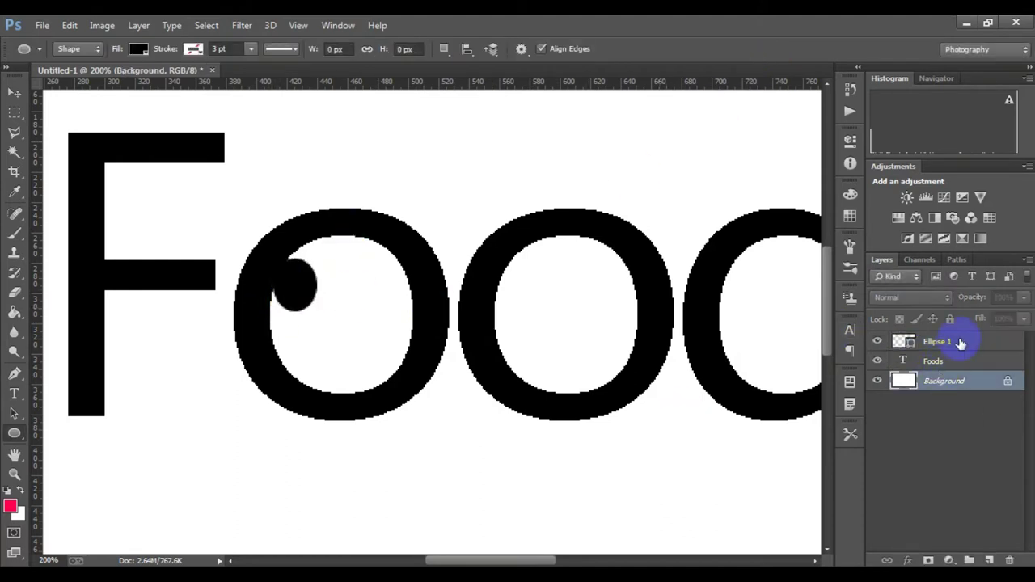
mouse_move(901, 342)
left_mouse_down()
mouse_move(985, 519)
mouse_move(988, 561)
left_mouse_up()
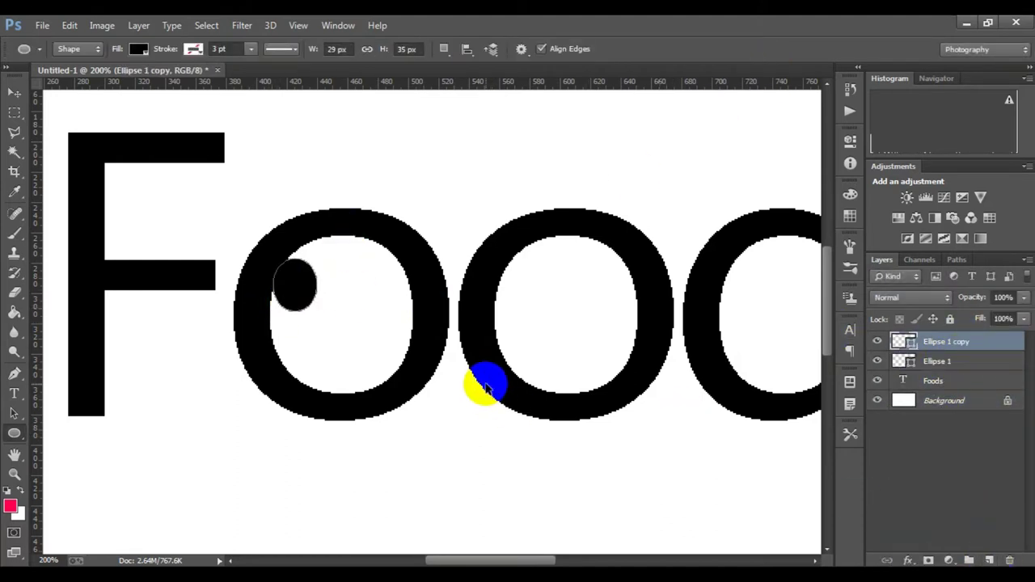
key("ctrl+t")
mouse_move(303, 279)
left_mouse_down()
mouse_move(524, 278)
mouse_move(525, 292)
left_mouse_up()
left_click(763, 49)
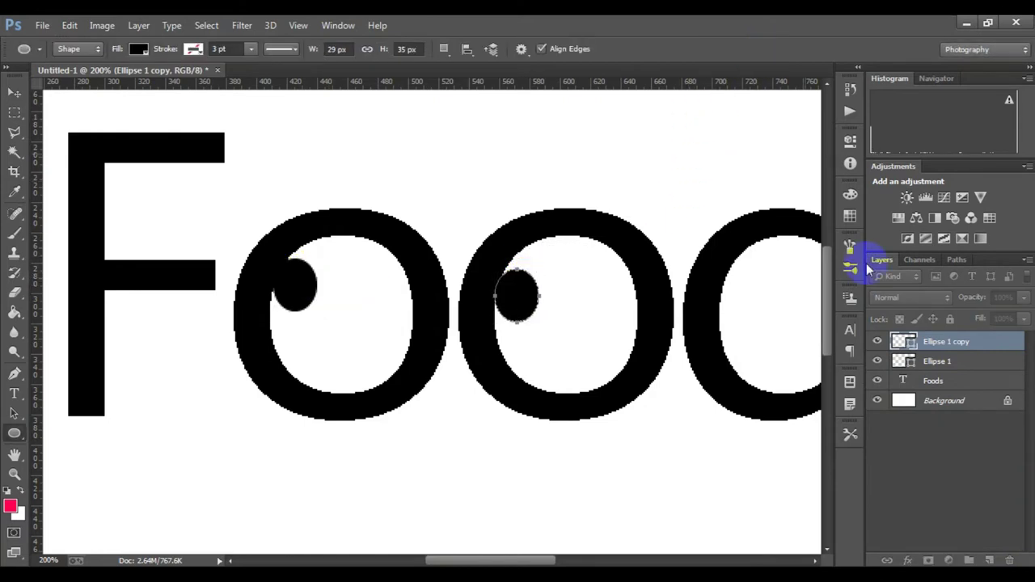
left_click(939, 400)
scroll(447, 367, "down", 4)
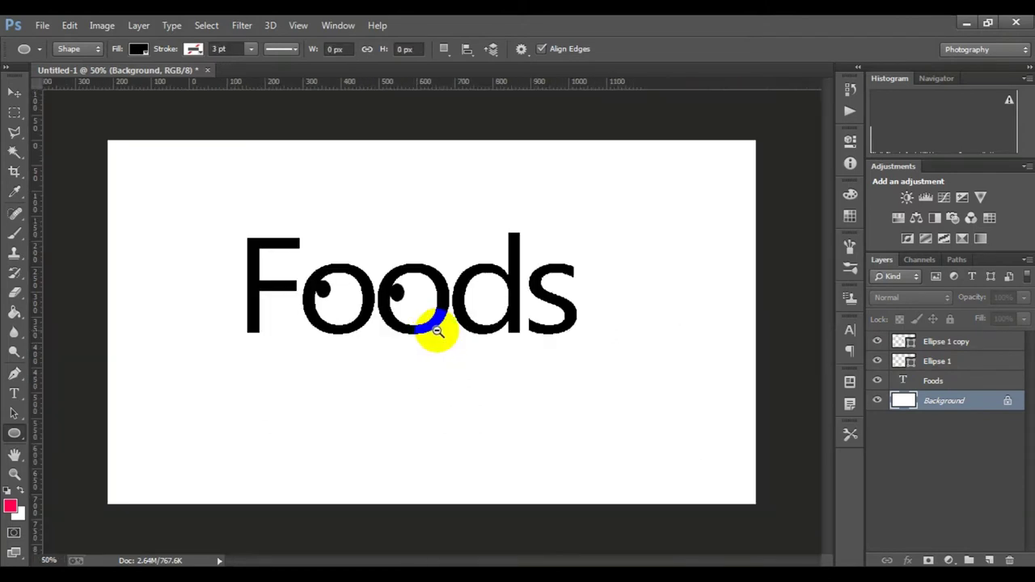
Enlarge both pupils together, Ellipse 1 and its copy.
scroll(434, 331, "up", 1)
scroll(387, 292, "up", 2)
scroll(416, 300, "up", 1)
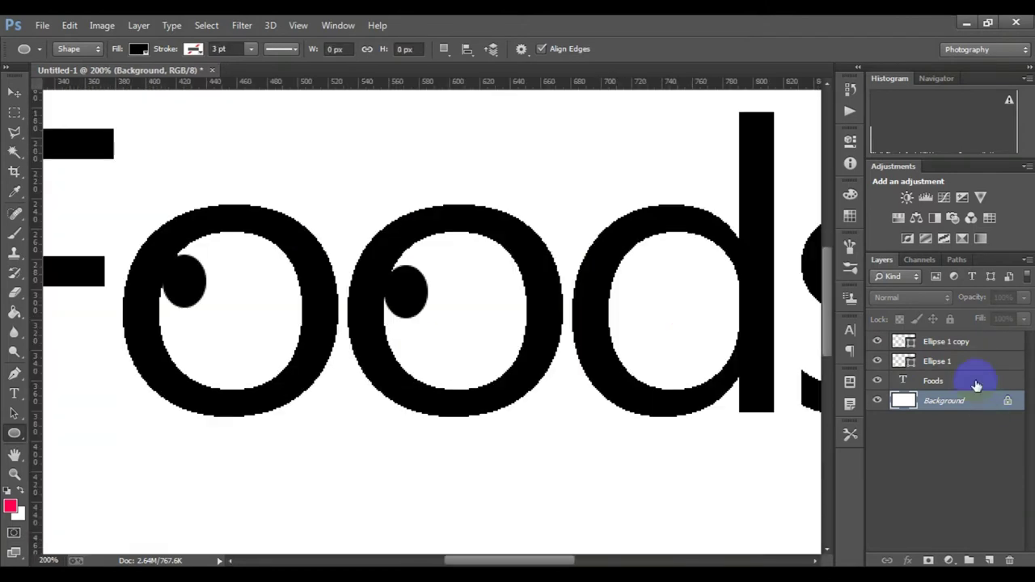
left_click(938, 361)
left_click(950, 344, "shift")
key("ctrl+t")
left_click_drag(440, 323, 428, 322)
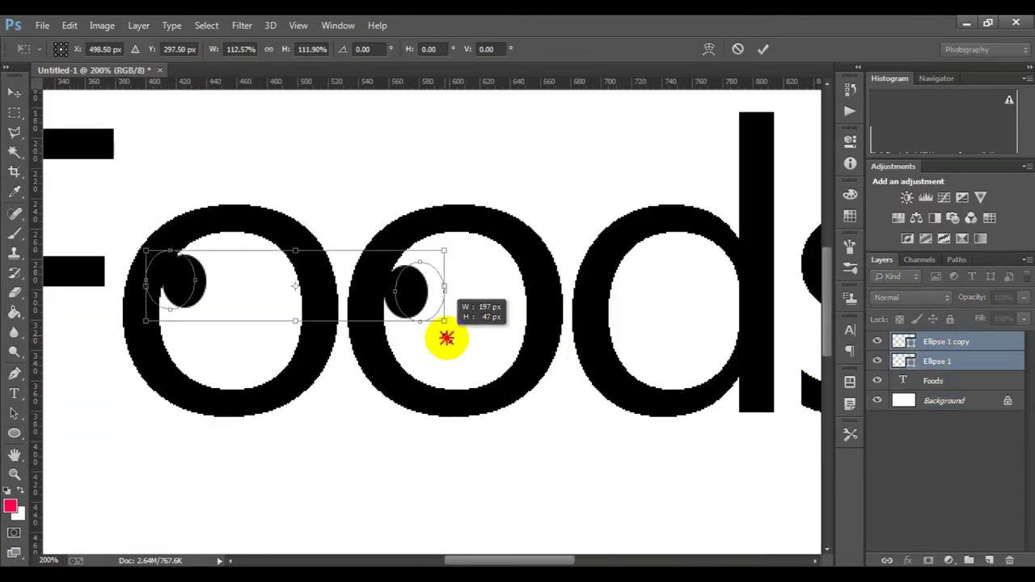
left_click(763, 49)
Move the left pupil right and down and the right pupil left and down.
left_click(897, 361)
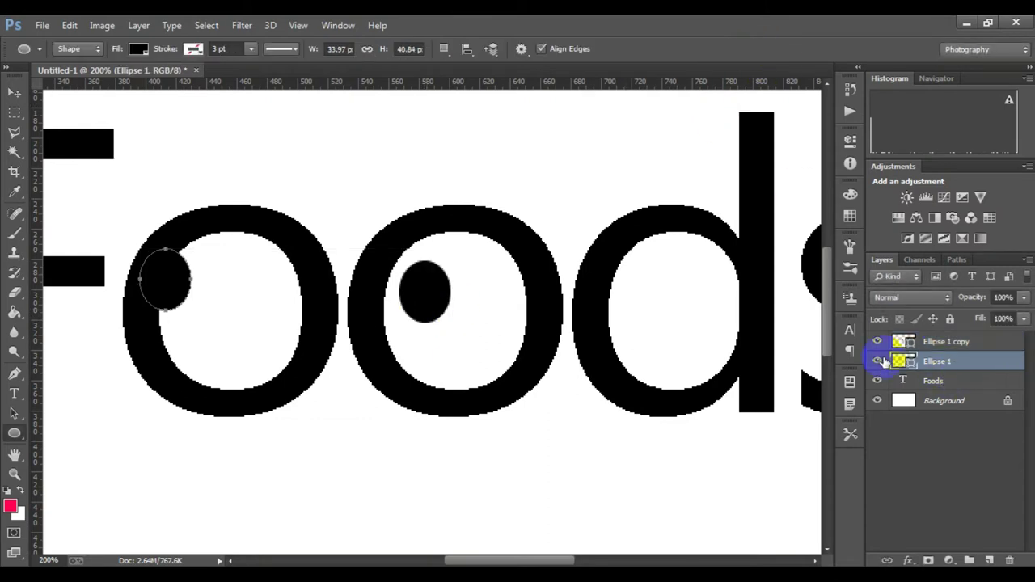
key("ctrl+t")
mouse_move(179, 272)
left_mouse_down()
mouse_move(198, 284)
mouse_move(209, 269)
left_mouse_up()
left_click(763, 49)
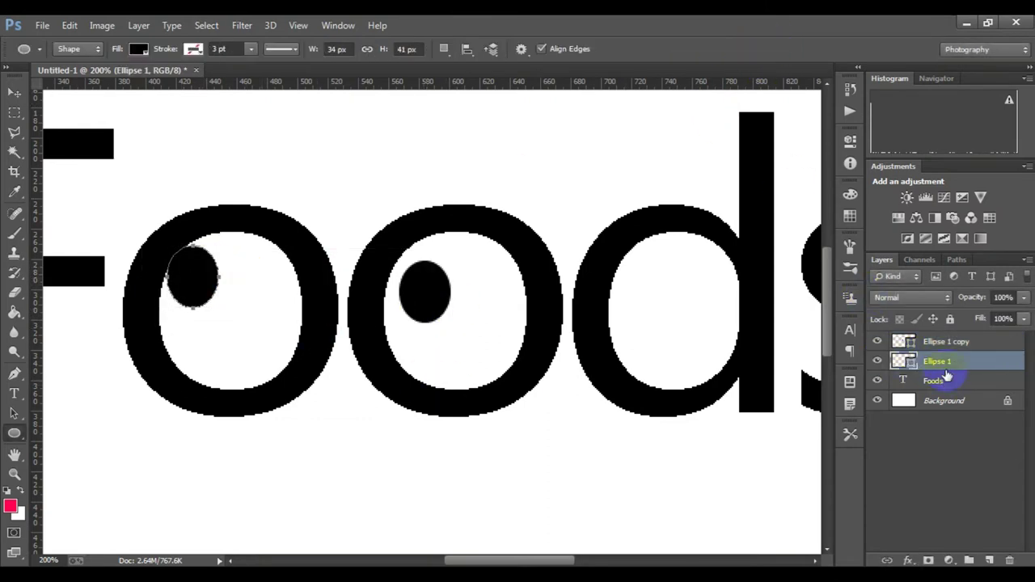
left_click(938, 341)
key("ctrl+t")
left_click_drag(434, 301, 418, 301)
left_click(763, 49)
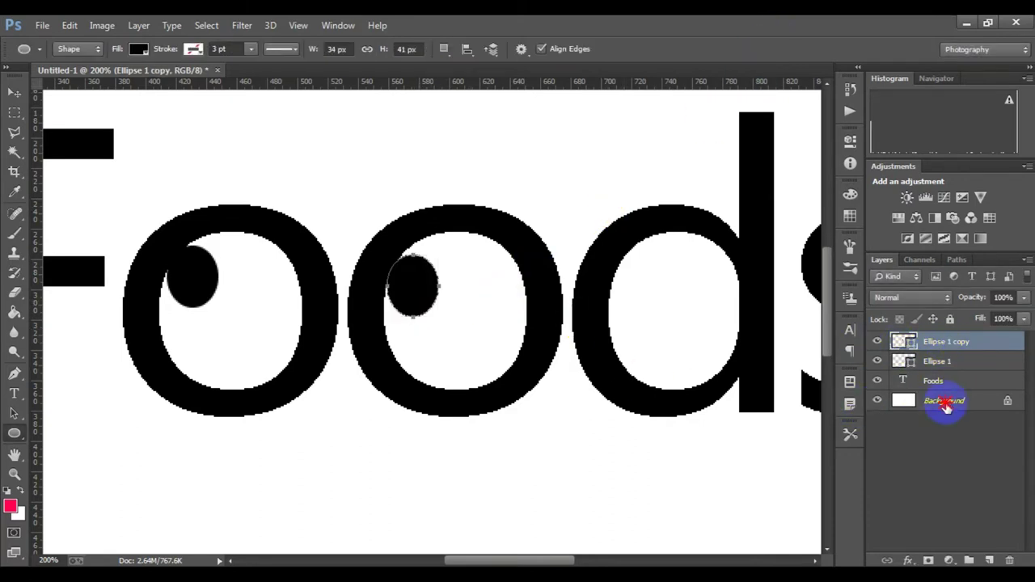
Nudge the left pupil slightly left and down against its o's inner edge.
left_click(942, 401)
scroll(356, 449, "down", 1)
scroll(405, 412, "down", 1)
scroll(356, 332, "down", 1)
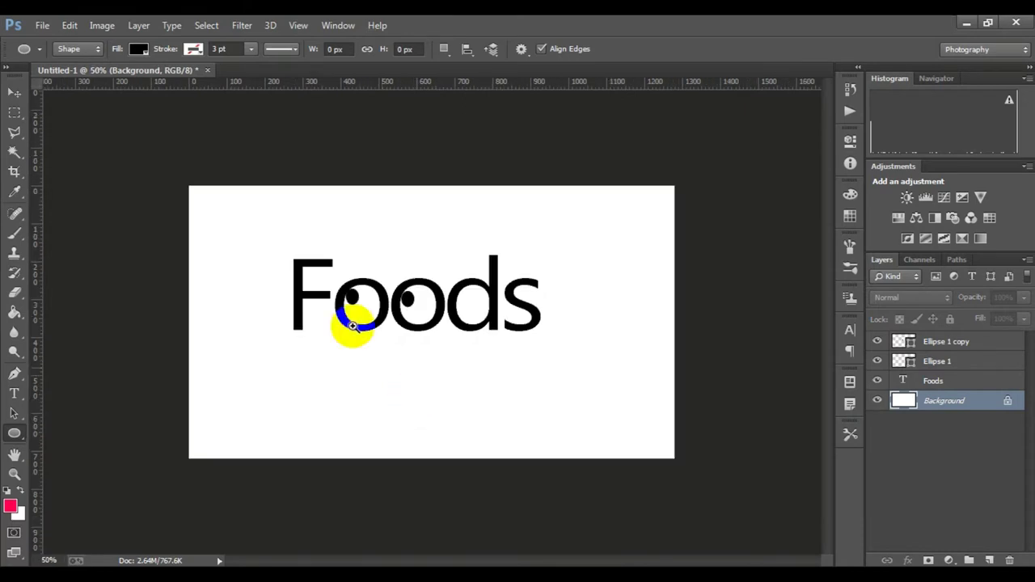
scroll(344, 309, "up", 1)
left_click(939, 361)
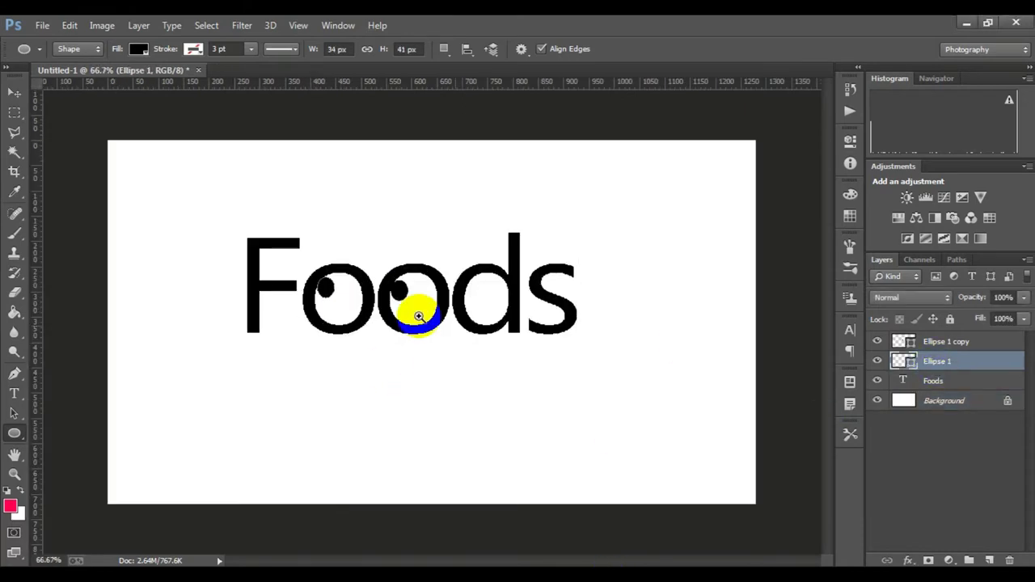
scroll(415, 300, "up", 1)
scroll(278, 282, "up", 1)
scroll(275, 287, "up", 1)
key("ctrl+t")
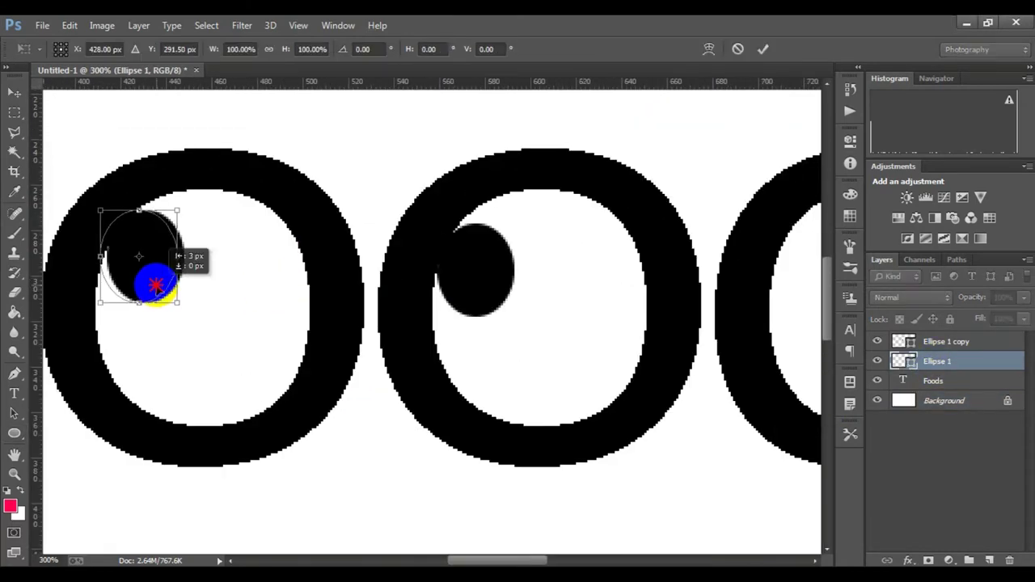
left_click_drag(160, 278, 148, 282)
left_click(764, 50)
Shift the second pupil left against its o's inner edge.
left_click(946, 342)
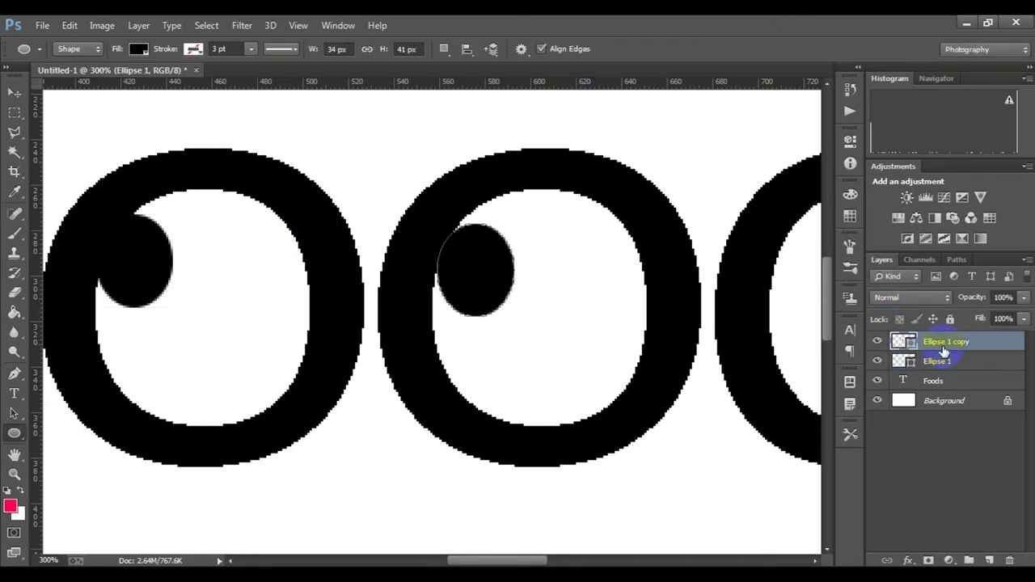
key("ctrl+t")
left_click_drag(490, 296, 474, 296)
left_click(763, 49)
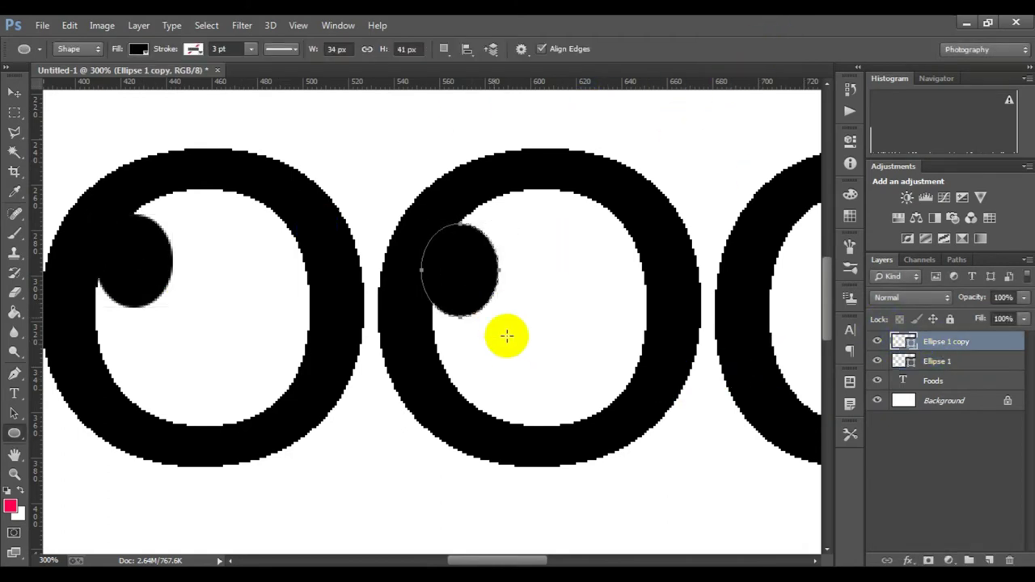
Zoom out to view the whole word and recheck the left pupil's placement.
key("alt+comma")
left_click(537, 381, "alt")
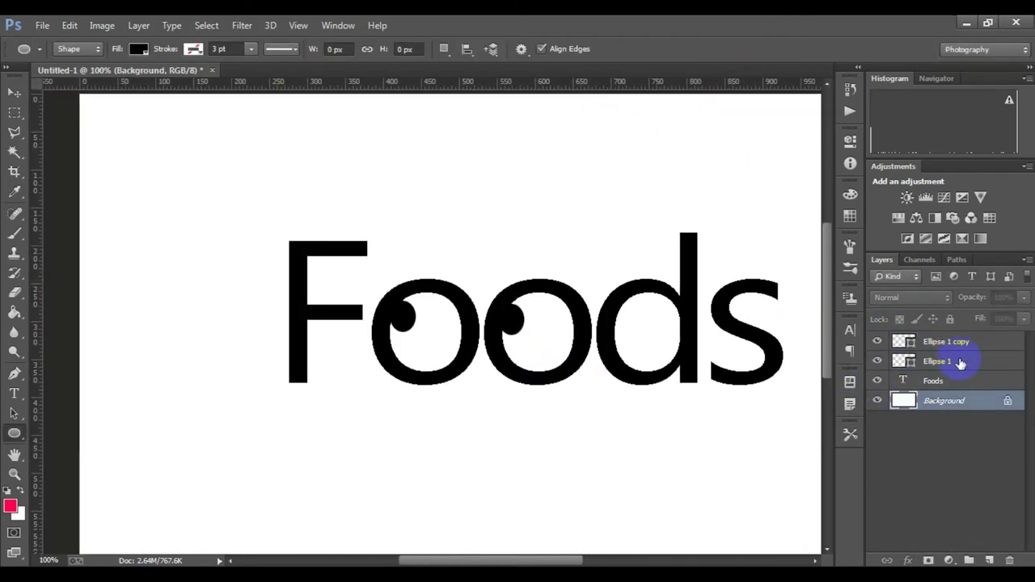
left_click(954, 361)
key("ctrl+t")
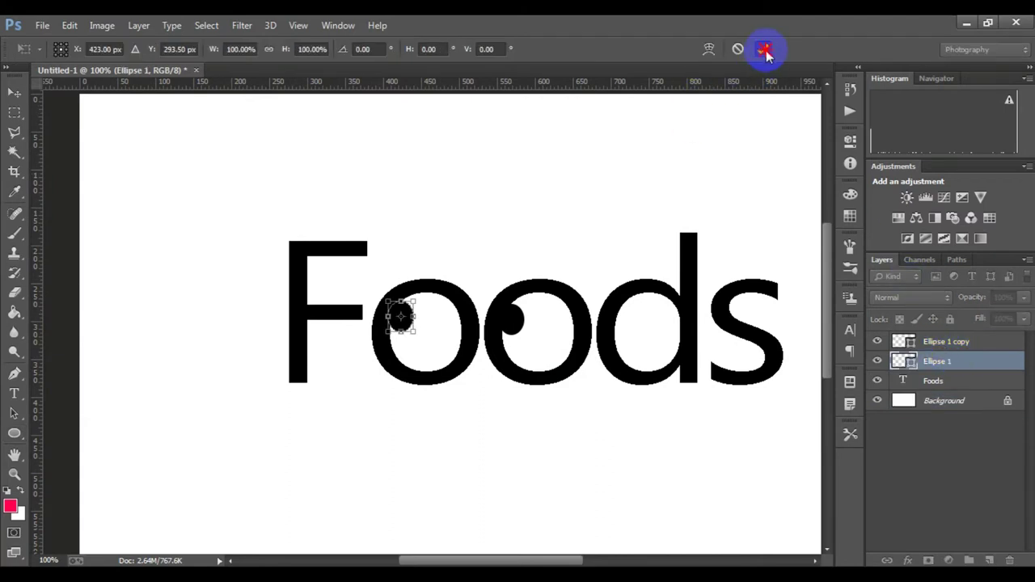
left_click(764, 50)
left_click(945, 401)
scroll(561, 420, "down", 3)
scroll(548, 347, "down", 2)
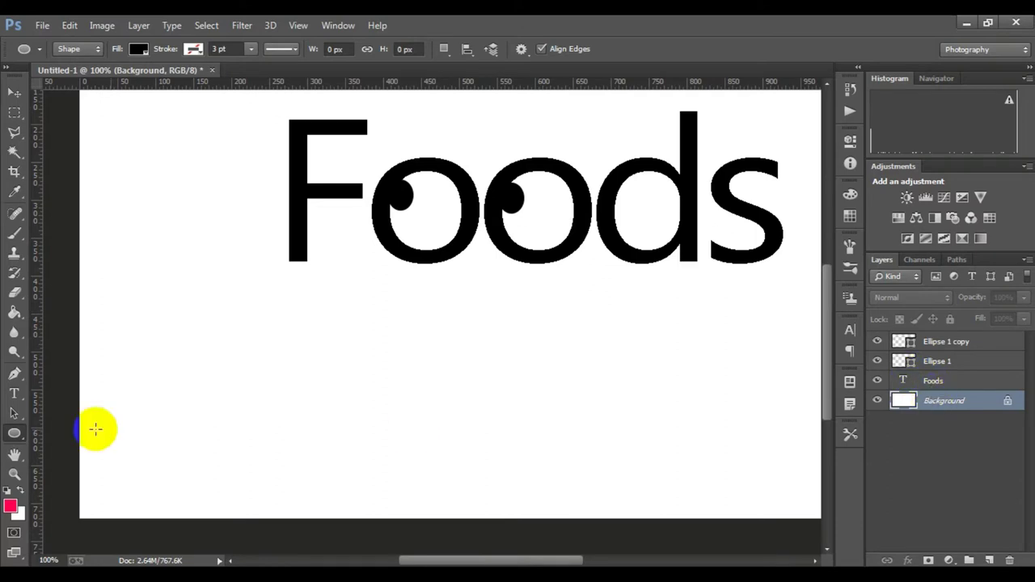
Draw a black ellipse below Foods and move it up under the oo.
mouse_move(406, 274)
left_mouse_down()
mouse_move(582, 356)
mouse_move(592, 416)
left_mouse_up()
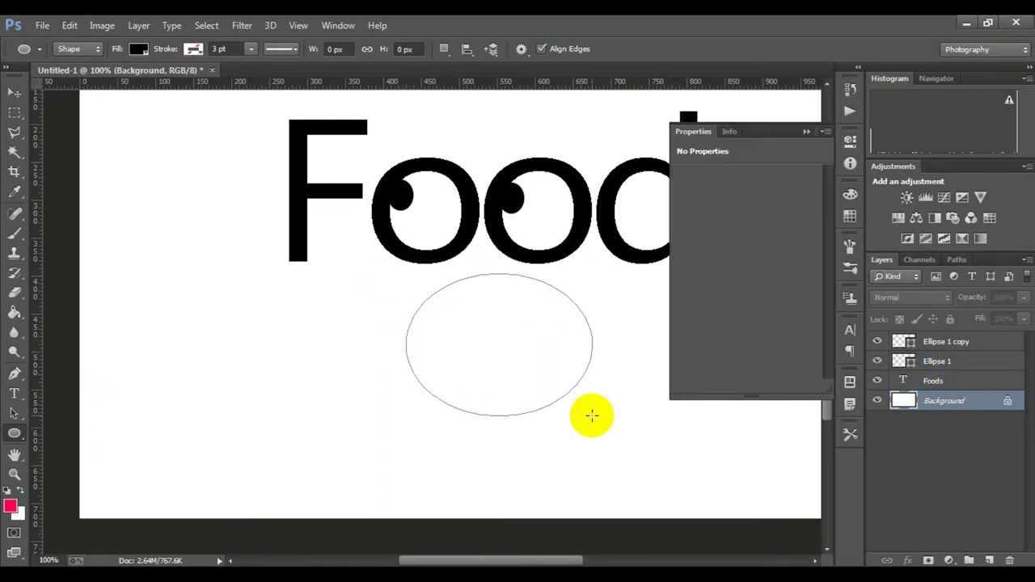
left_click(807, 131)
key("ctrl+t")
mouse_move(514, 336)
left_mouse_down()
mouse_move(474, 300)
mouse_move(486, 269)
left_mouse_up()
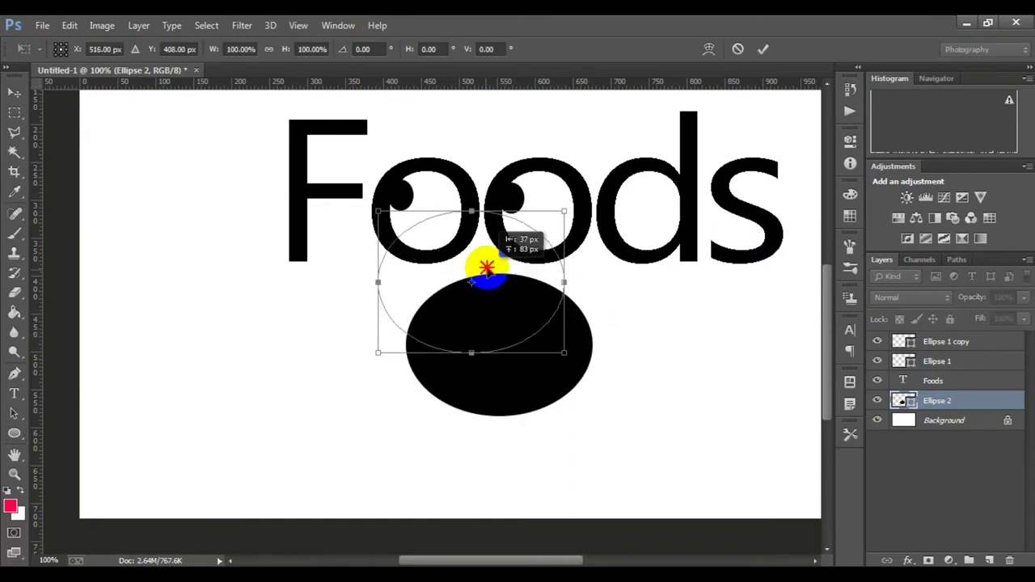
left_click(762, 48)
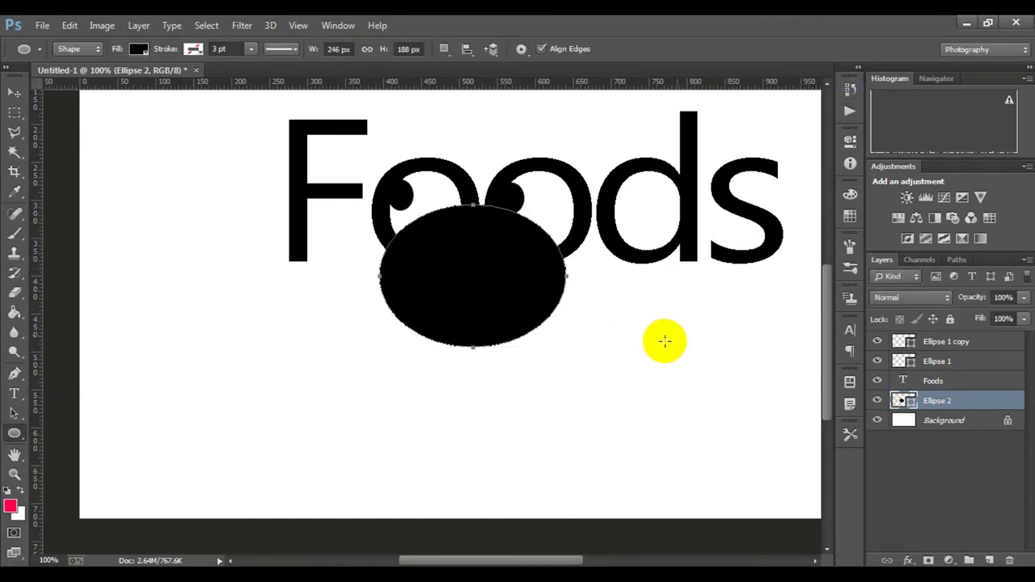
Duplicate the ellipse, shrink the copy to about 90% and fill it pink.
left_click_drag(952, 401, 990, 560)
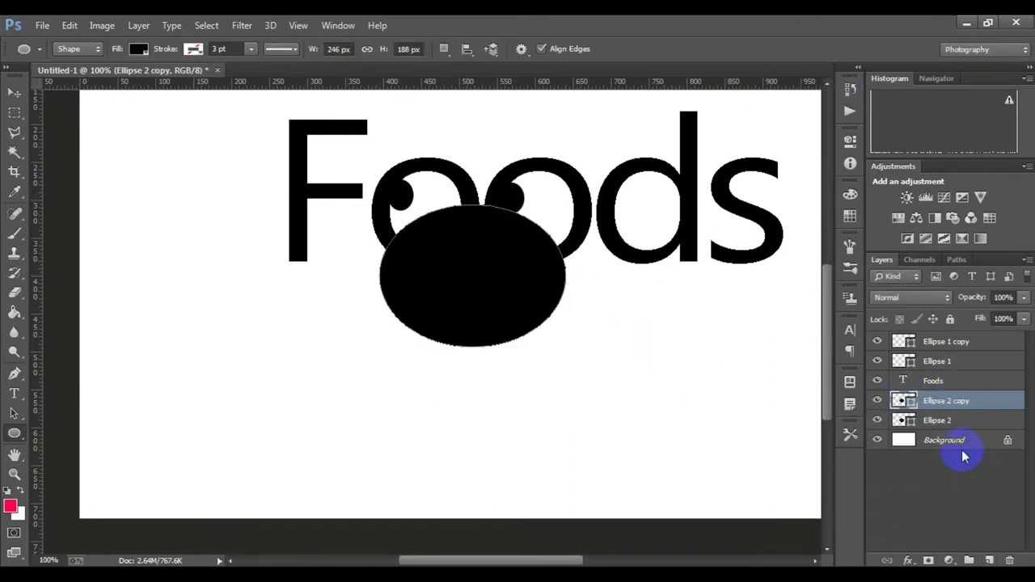
key("ctrl+t")
left_click_drag(563, 343, 556, 339)
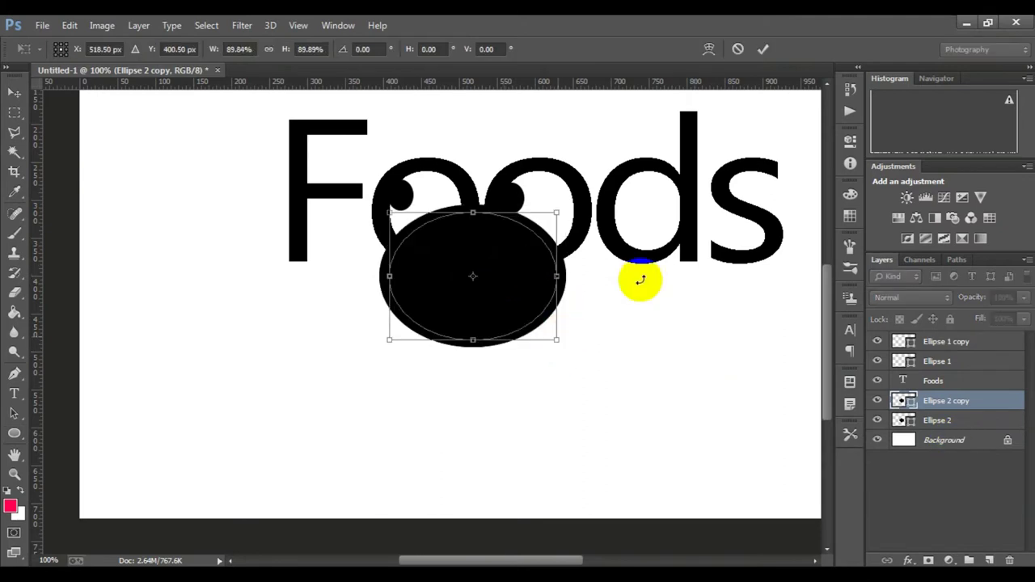
left_click(762, 48)
left_click(138, 48)
left_click(68, 110)
Enlarge the pink ellipse to about 137% and raise it over the black one.
left_click(947, 437)
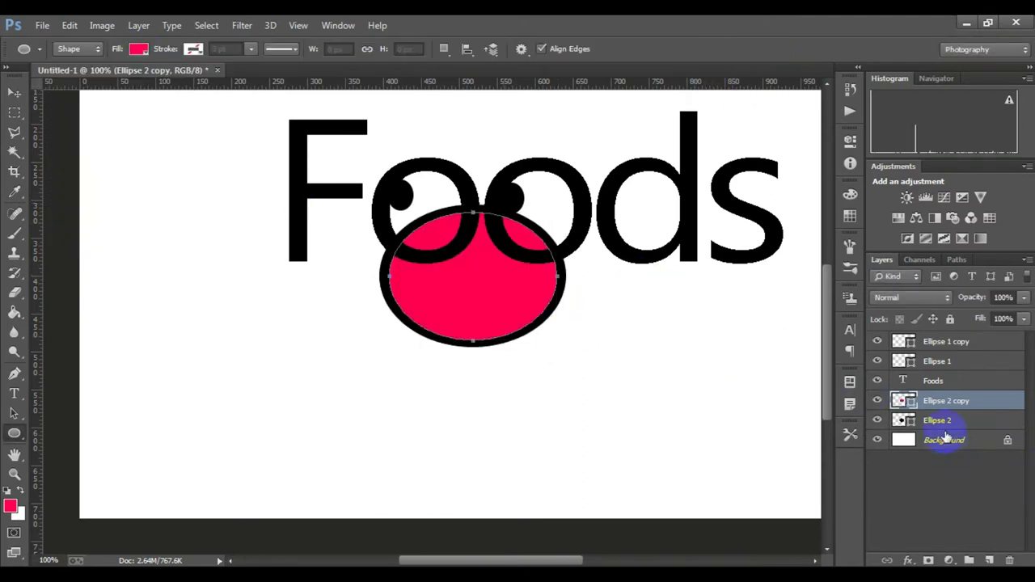
key("ctrl+t")
mouse_move(557, 341)
left_mouse_down()
mouse_move(605, 361)
mouse_move(598, 369)
mouse_move(531, 309)
left_mouse_up()
left_click(762, 48)
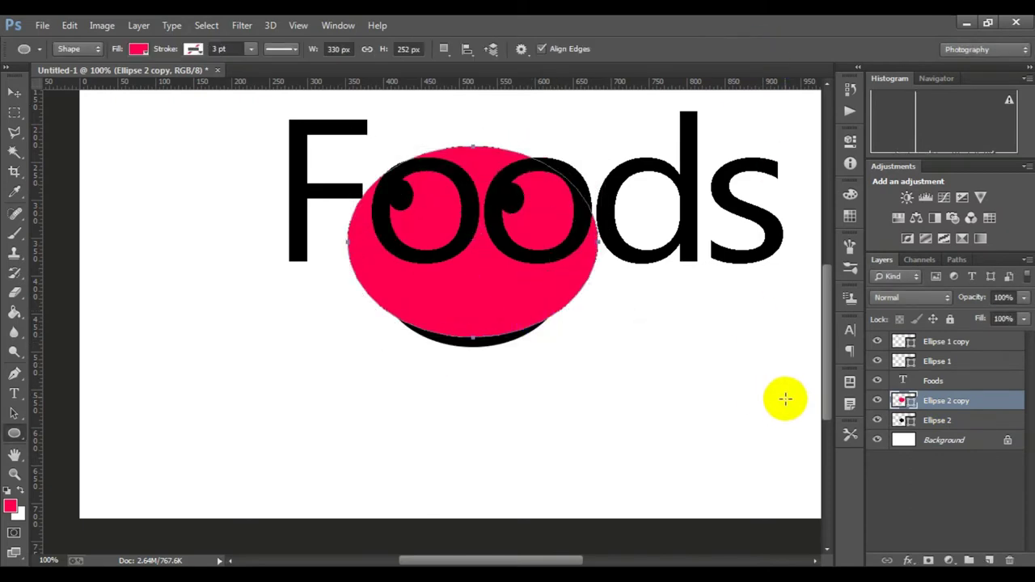
Zoom to 200% and select both ellipse layers for combining shapes.
key("ctrl+plus")
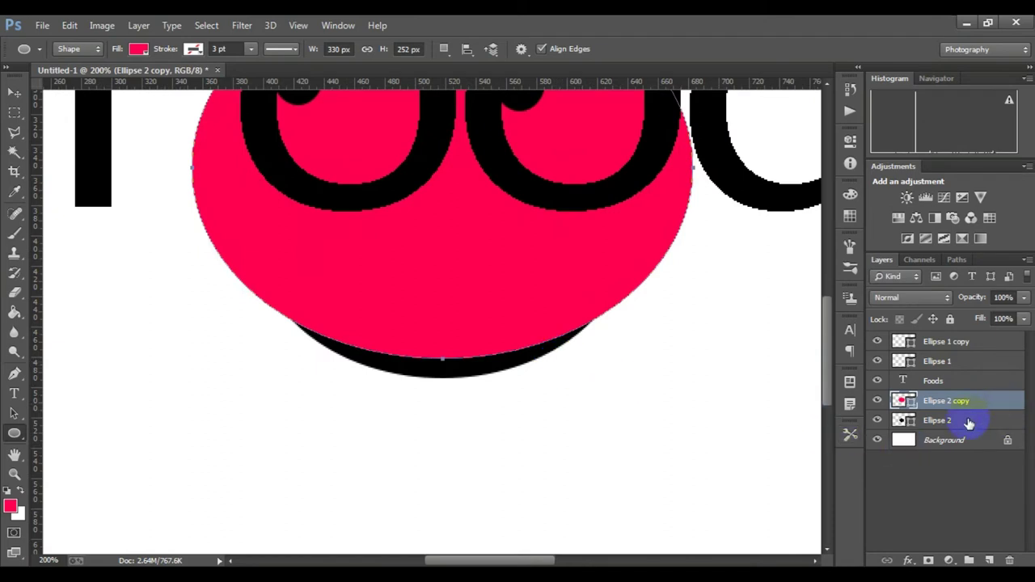
left_click(969, 421, "shift")
left_click(102, 25)
left_click(138, 25)
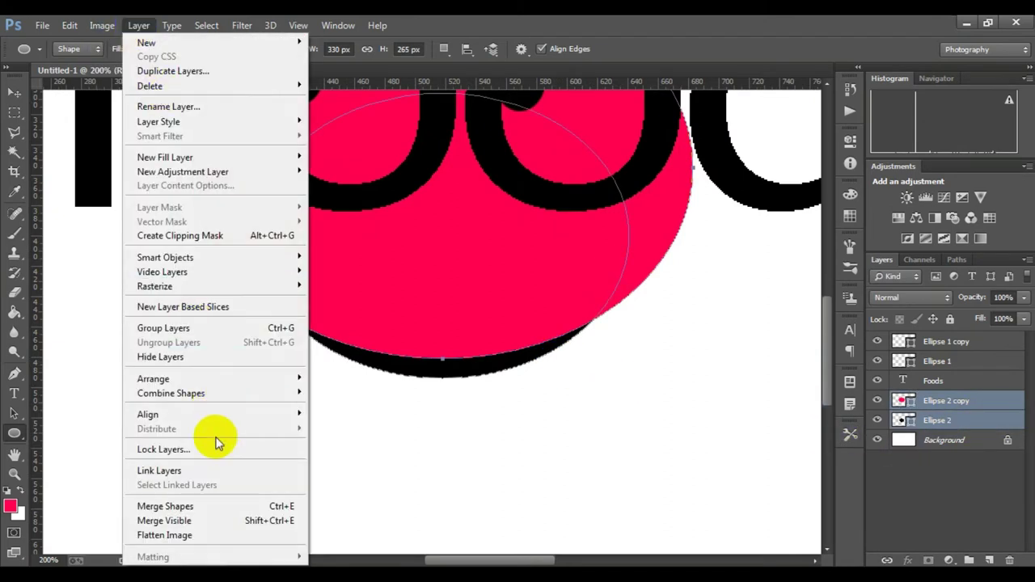
mouse_move(171, 393)
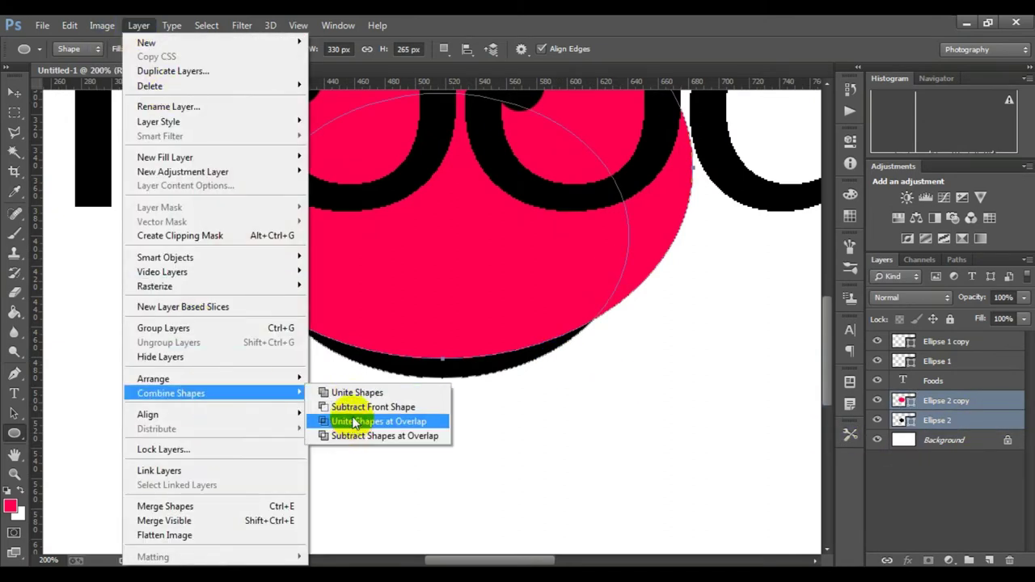
Combine the two ellipses into one pink crescent with Unite Shapes at Overlap.
left_click(353, 423)
left_click(954, 420)
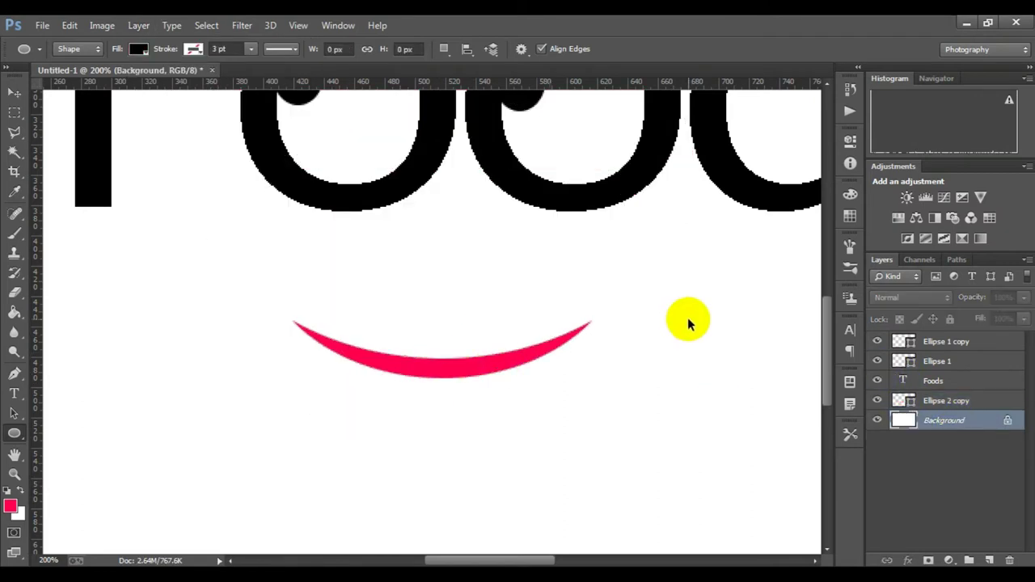
left_click(930, 401)
Scale the smile to about 119%, tilt it -1.65° and tuck it beneath the oo.
key("ctrl+t")
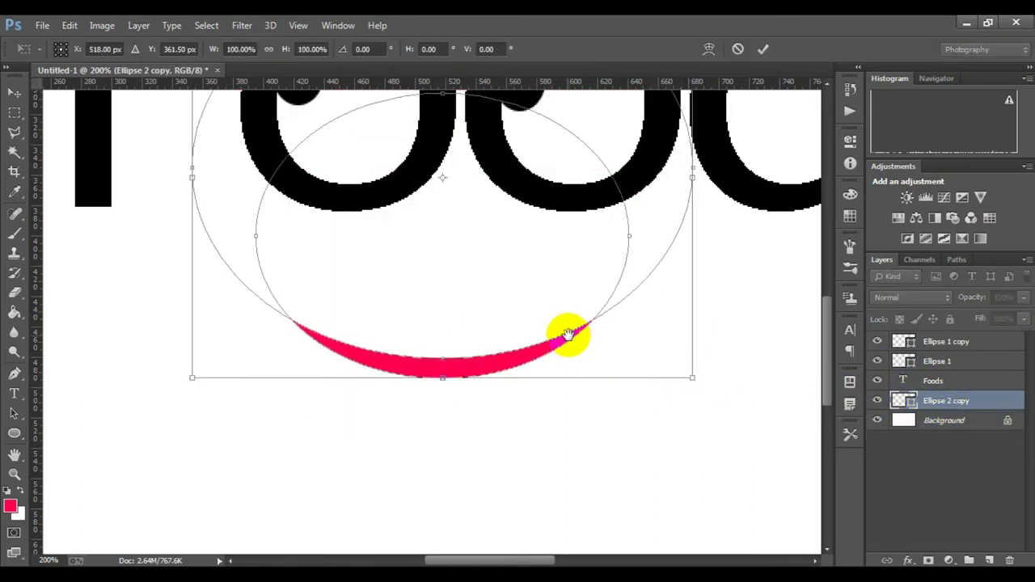
key("ctrl+minus")
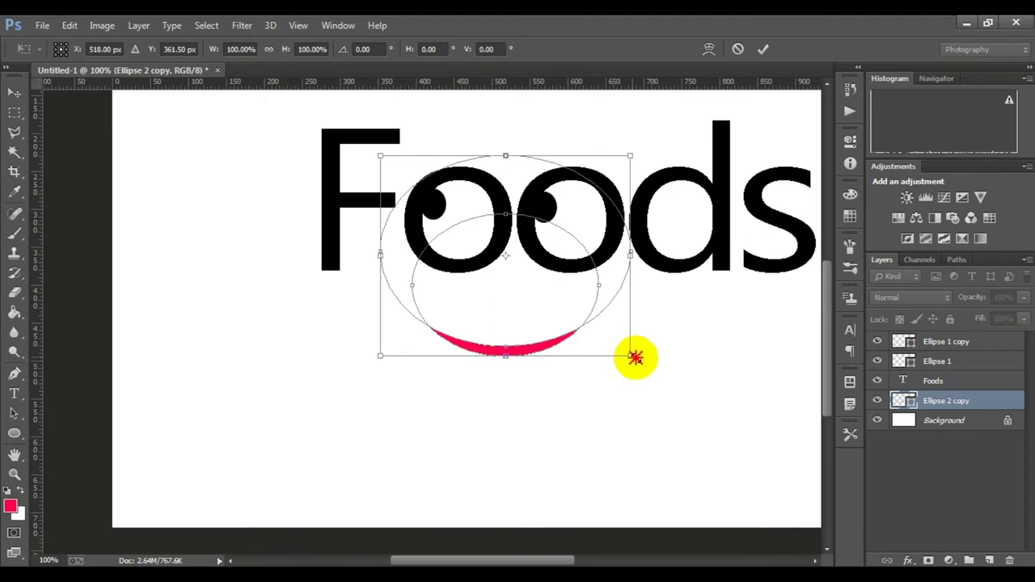
left_click_drag(636, 357, 676, 393)
left_click_drag(595, 361, 582, 282)
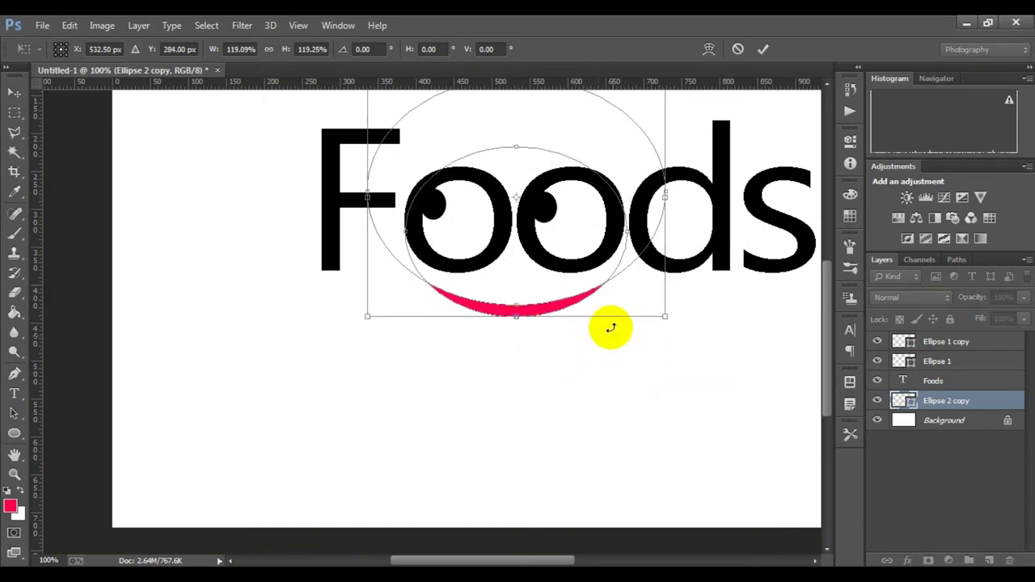
left_click_drag(677, 326, 675, 322)
left_click_drag(585, 302, 584, 297)
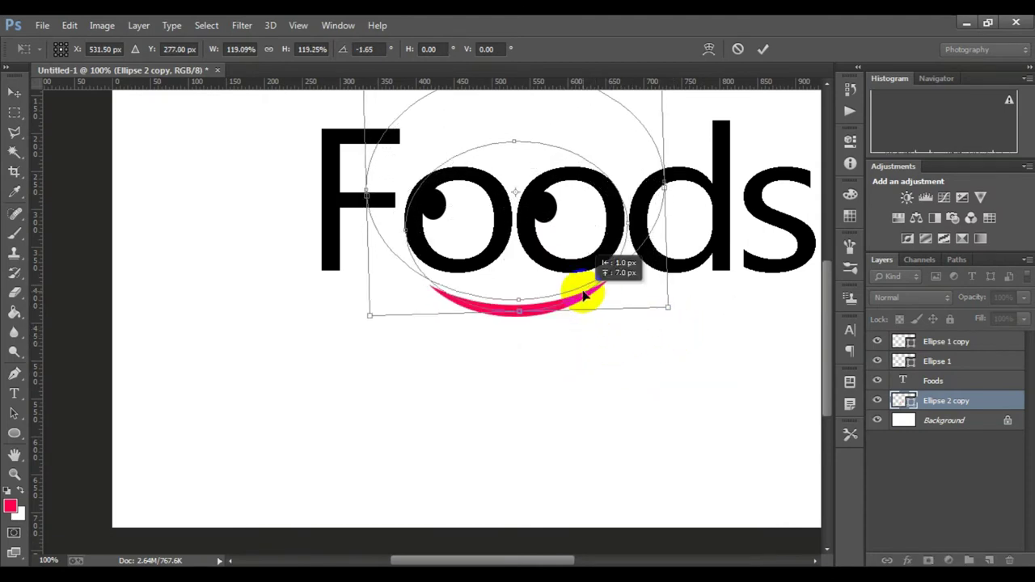
left_click(762, 49)
left_click(490, 232)
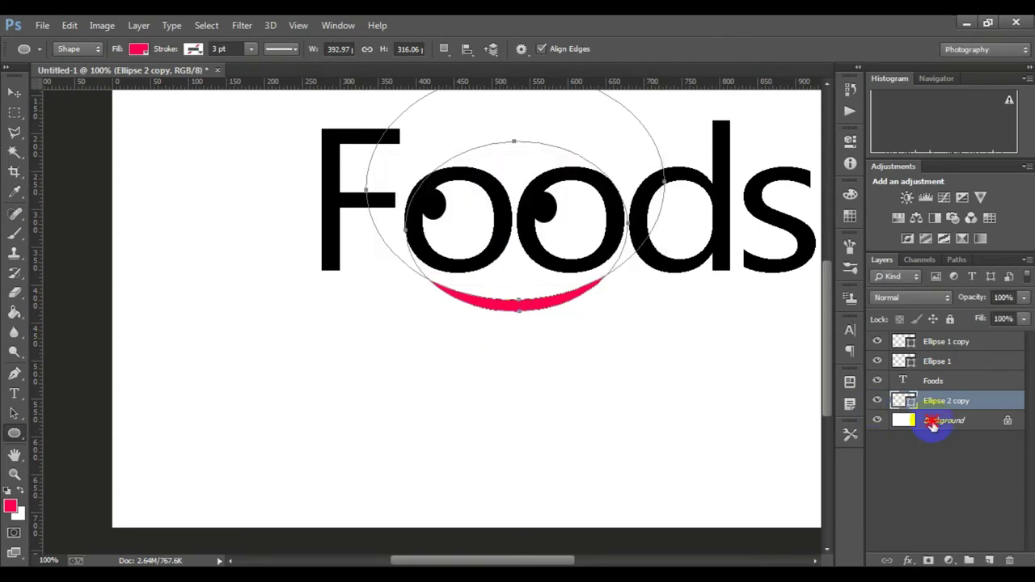
left_click(931, 427)
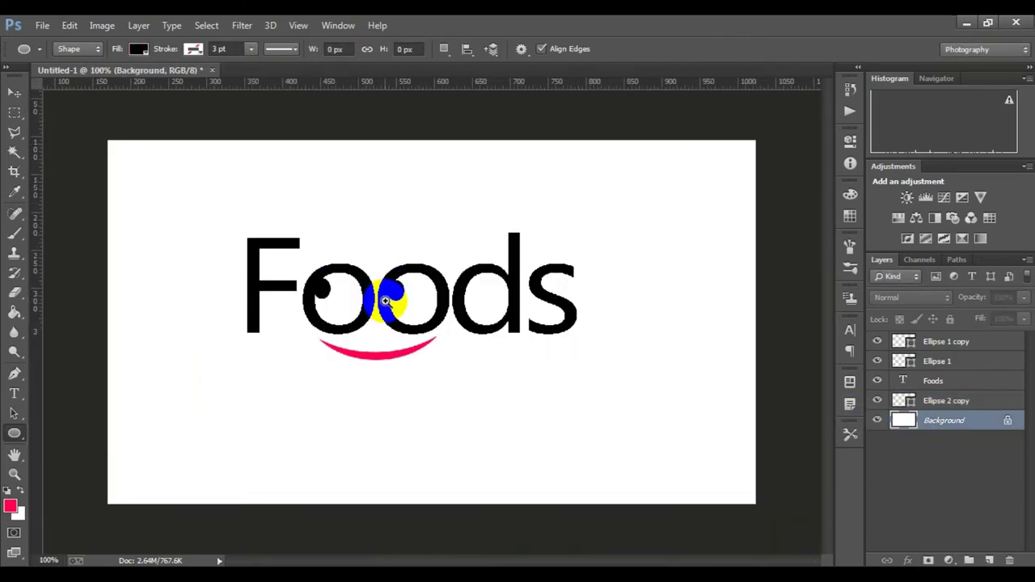
Zoom in on the oo and the space above it.
scroll(386, 301, "up", 2)
scroll(472, 315, "up", 1)
scroll(492, 238, "down", 1)
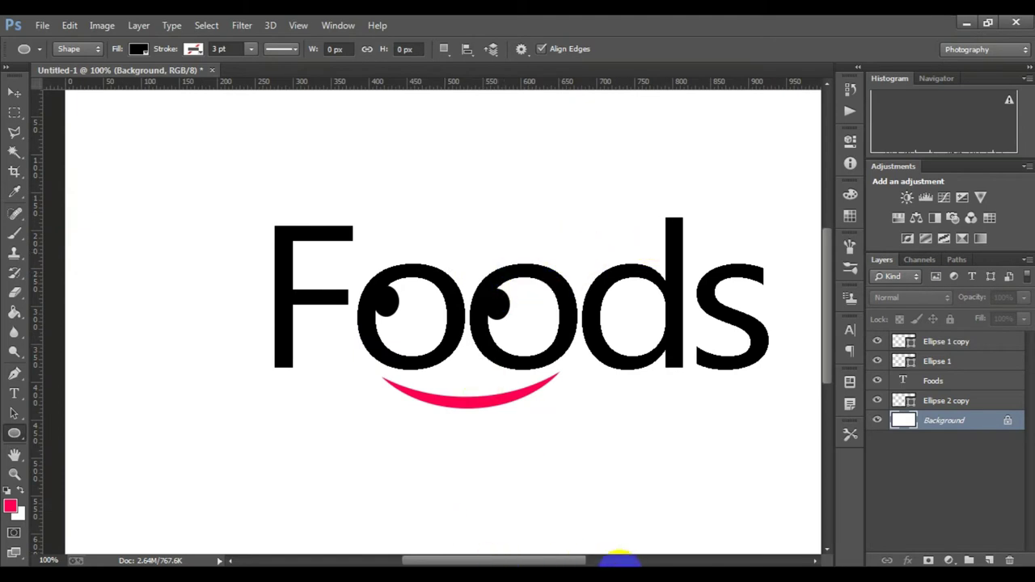
left_click_drag(235, 106, 612, 340)
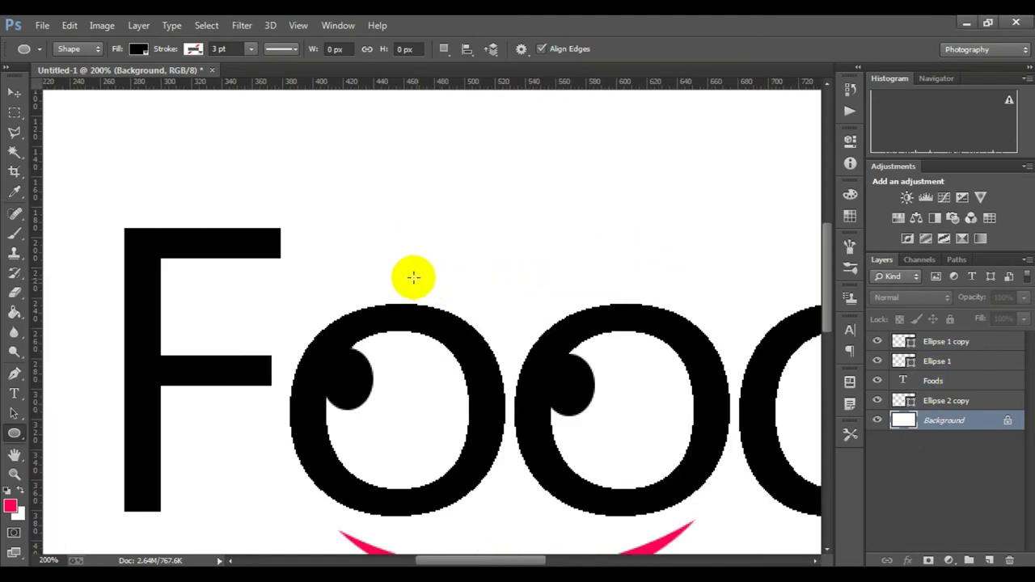
Draw a closed, curved black leaf-eyebrow shape above the o's with the Pen tool.
left_click(14, 374)
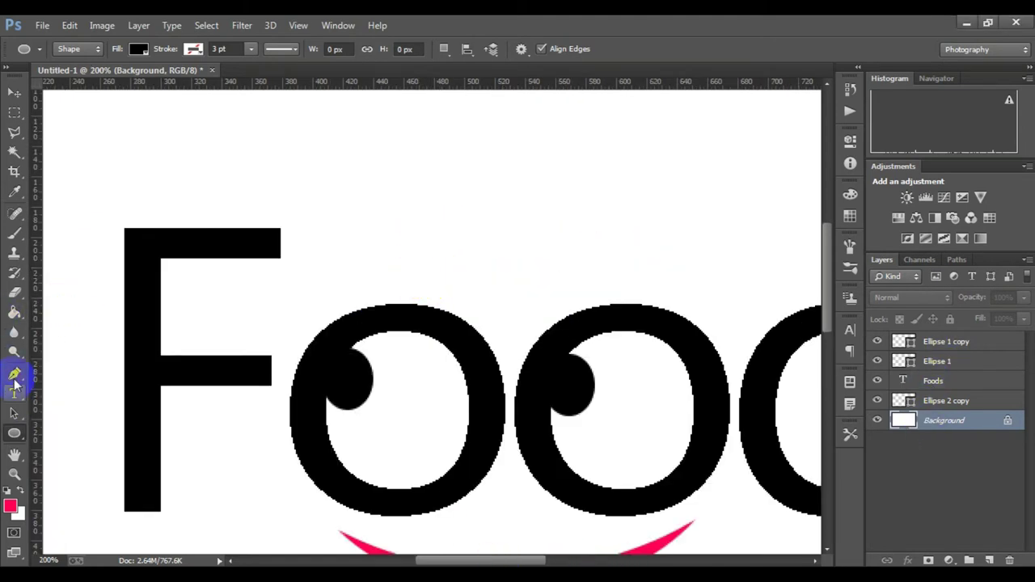
left_click(397, 234)
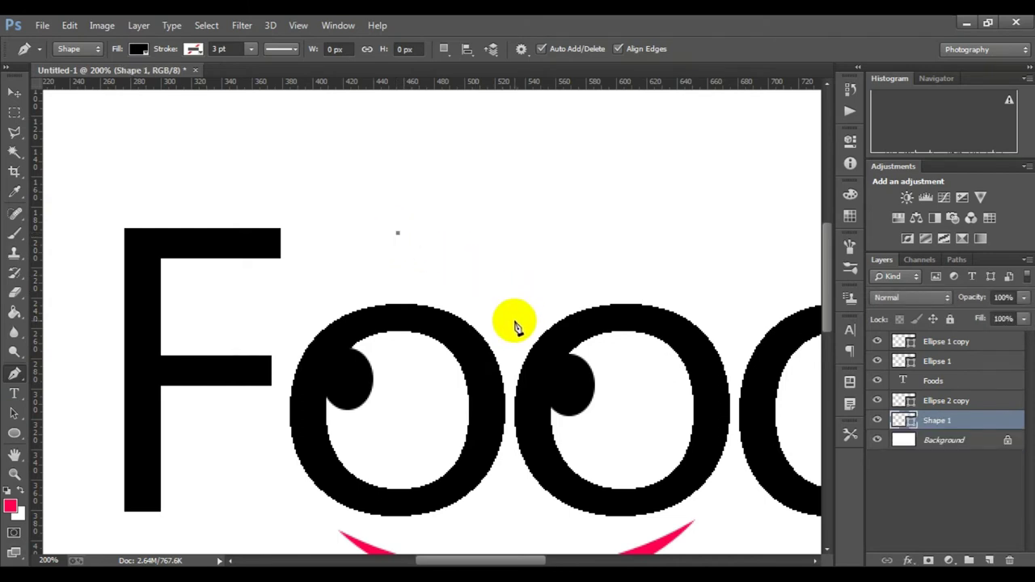
left_click_drag(515, 325, 537, 404)
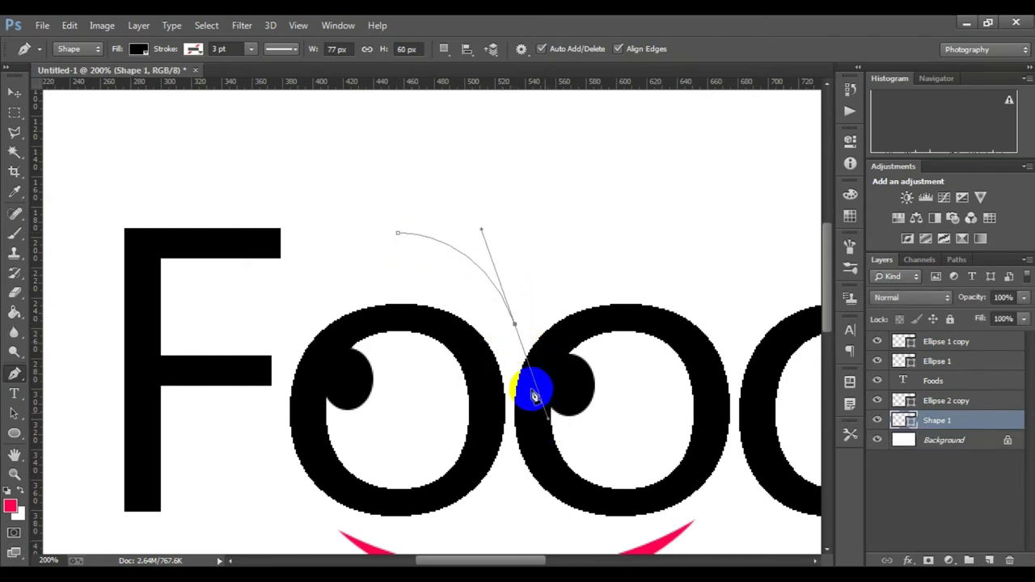
left_click(517, 327)
left_click(553, 300)
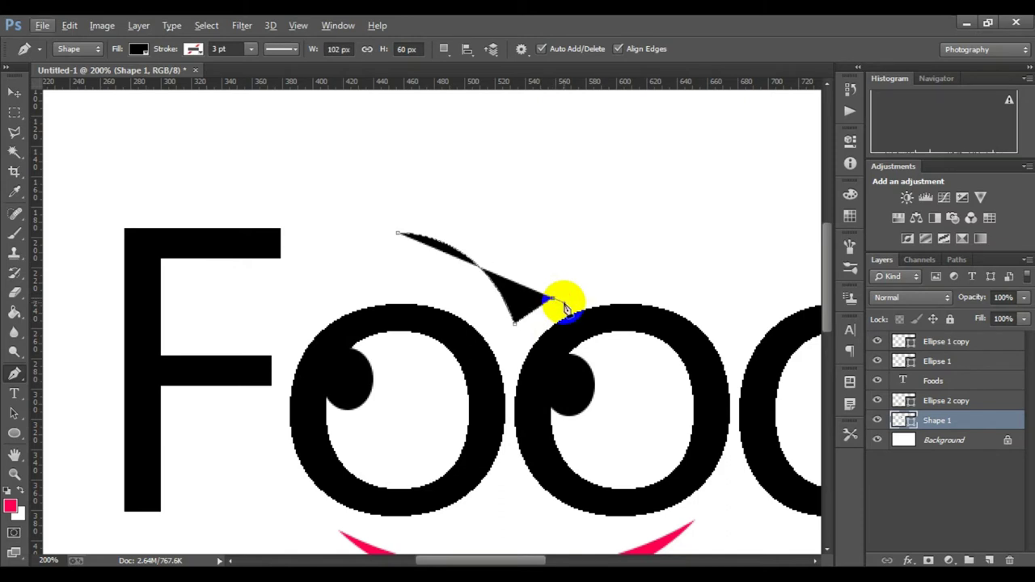
key("ctrl+z")
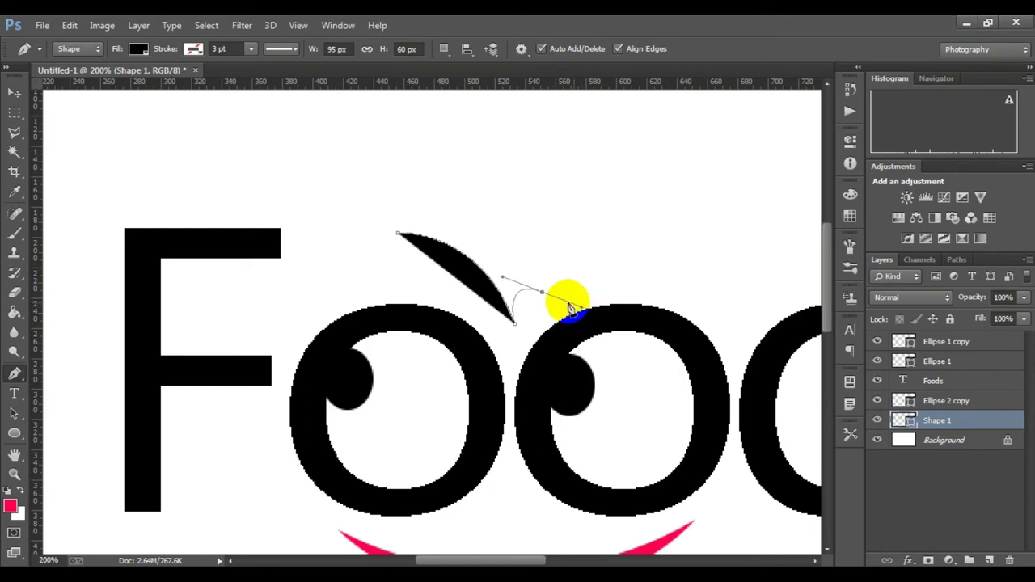
mouse_move(398, 234)
left_mouse_down()
mouse_move(414, 238)
mouse_move(318, 285)
left_mouse_up()
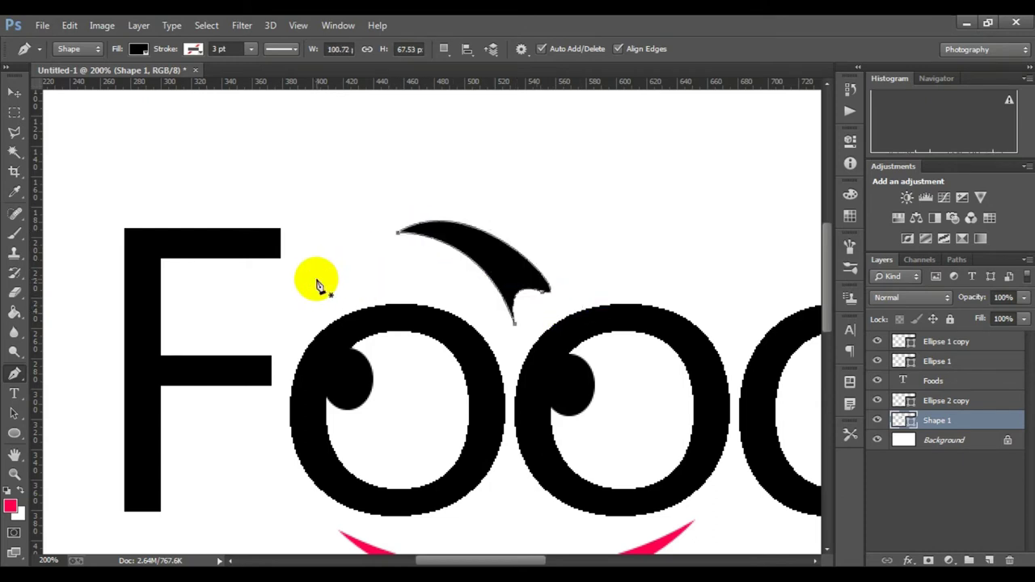
Reselect the eyebrow shape layer and begin scaling it to about 121% wide.
left_click(918, 443)
left_click(937, 421)
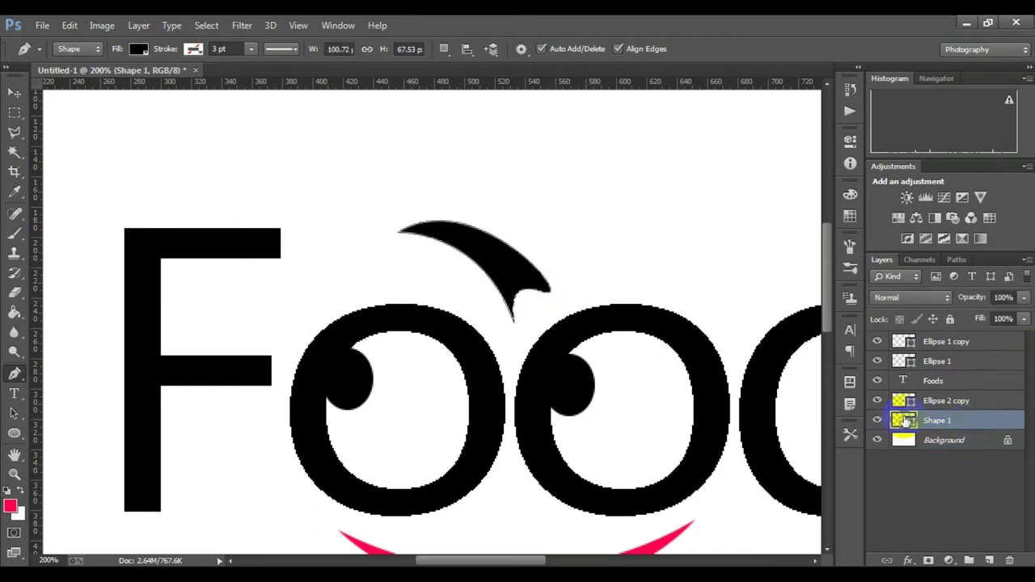
key("ctrl+t")
Stretch the curved brow shape wider and apply a perspective pinch to its top.
left_click_drag(552, 273, 569, 273)
left_click_drag(397, 324, 333, 385)
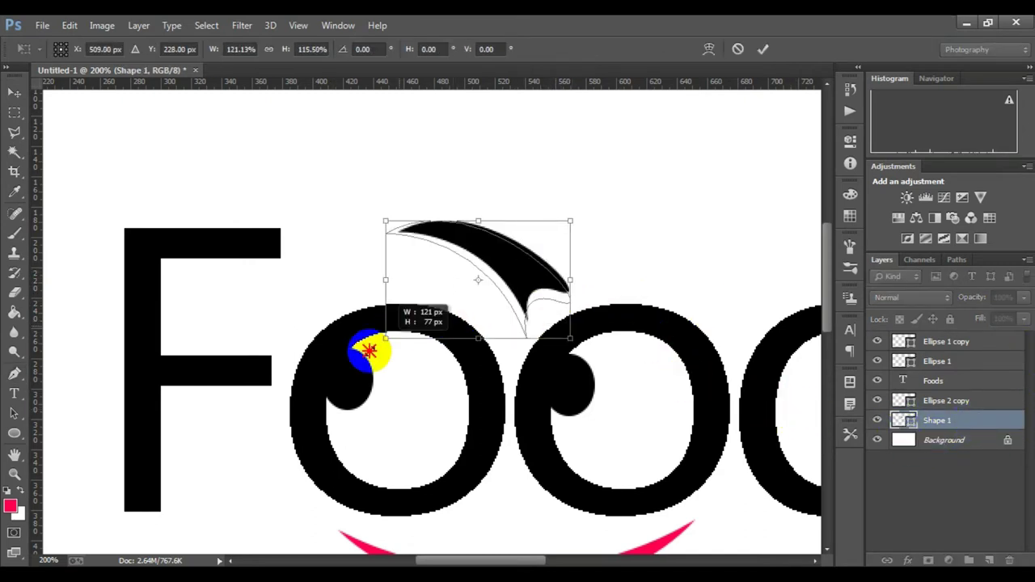
right_click(566, 230)
left_click(613, 328)
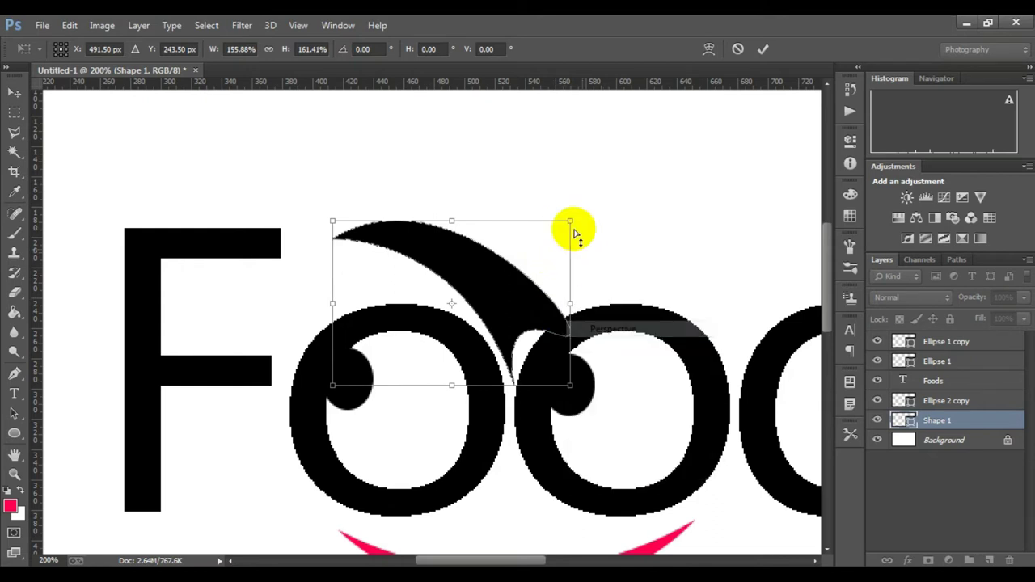
left_click_drag(570, 221, 522, 232)
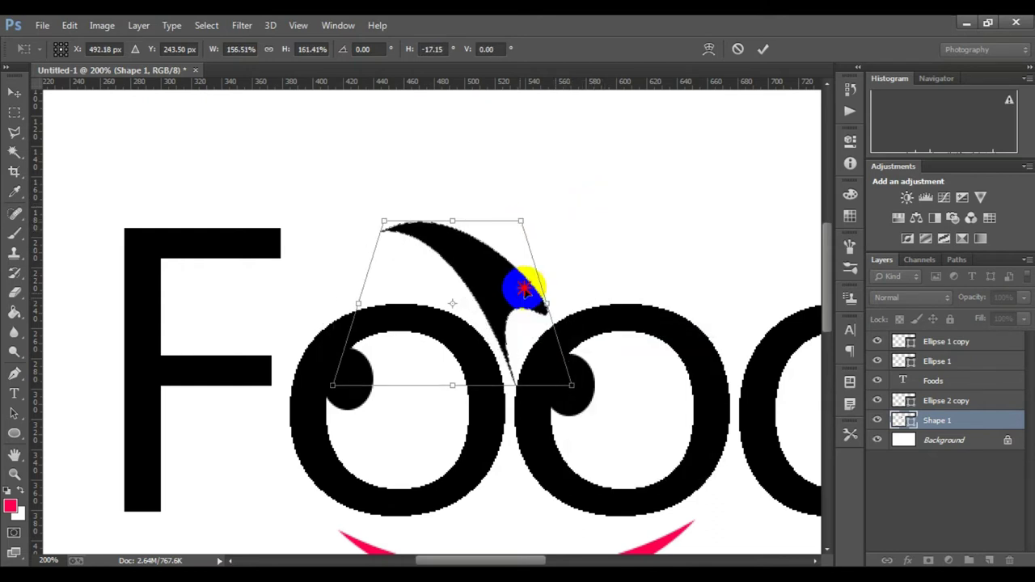
mouse_move(522, 232)
left_mouse_down()
mouse_move(557, 346)
mouse_move(582, 353)
left_mouse_up()
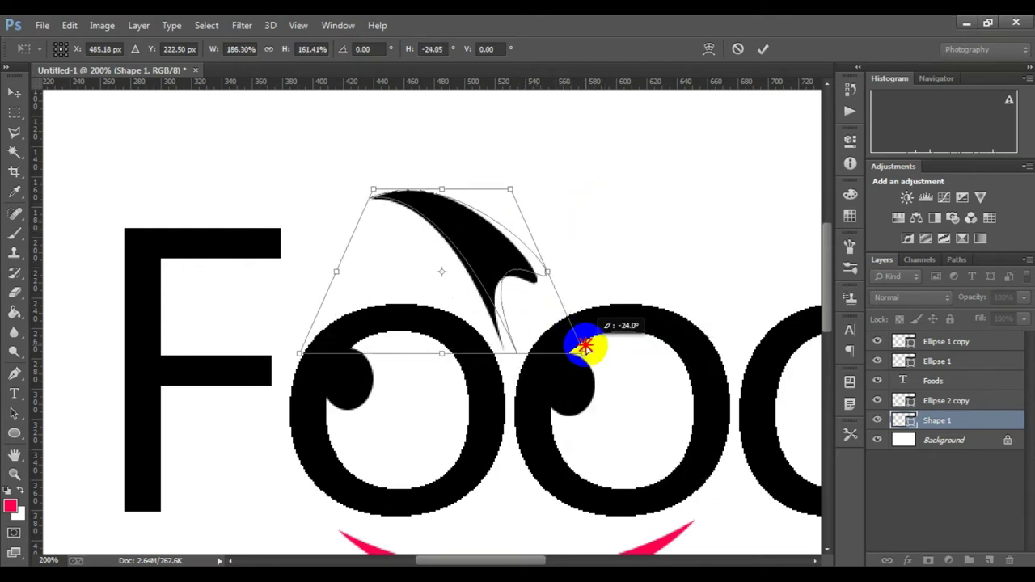
Warp the brow flatter by bending its lower edges, then commit the warp.
right_click(582, 353)
left_click(612, 207)
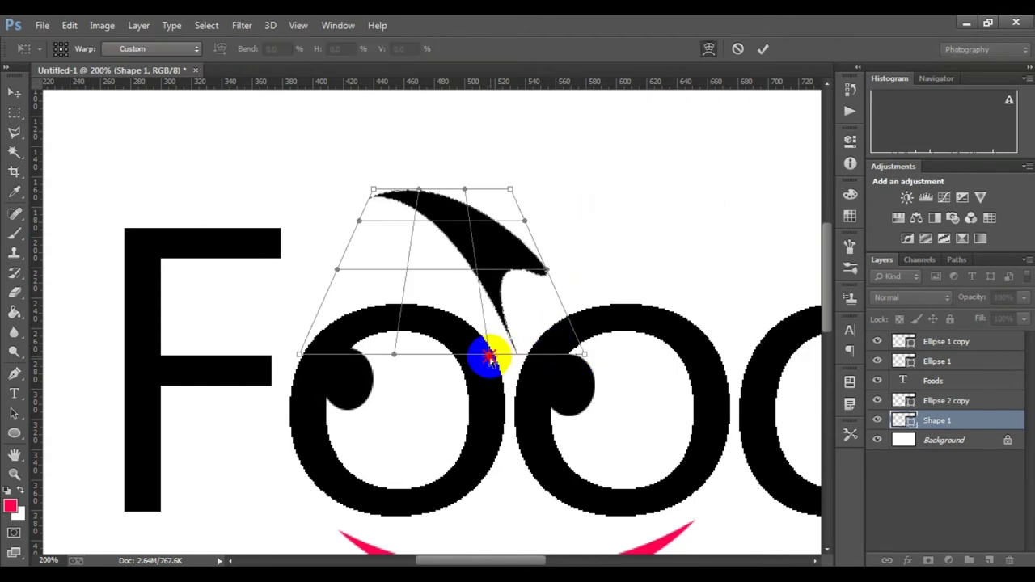
mouse_move(492, 351)
left_mouse_down()
mouse_move(369, 359)
mouse_move(347, 331)
mouse_move(408, 353)
left_mouse_up()
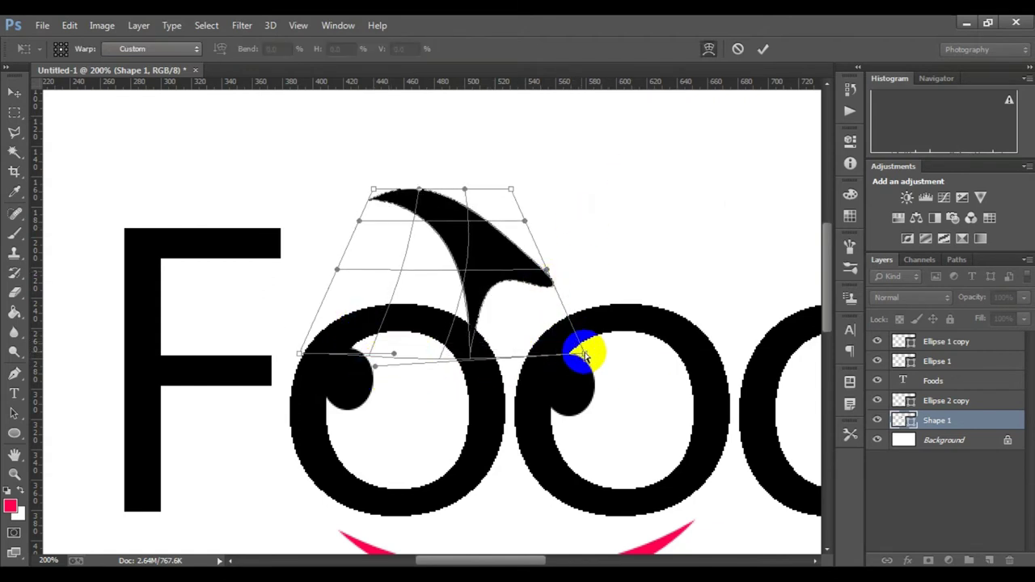
left_click_drag(584, 353, 617, 331)
mouse_move(548, 267)
left_mouse_down()
mouse_move(643, 252)
mouse_move(628, 243)
left_mouse_up()
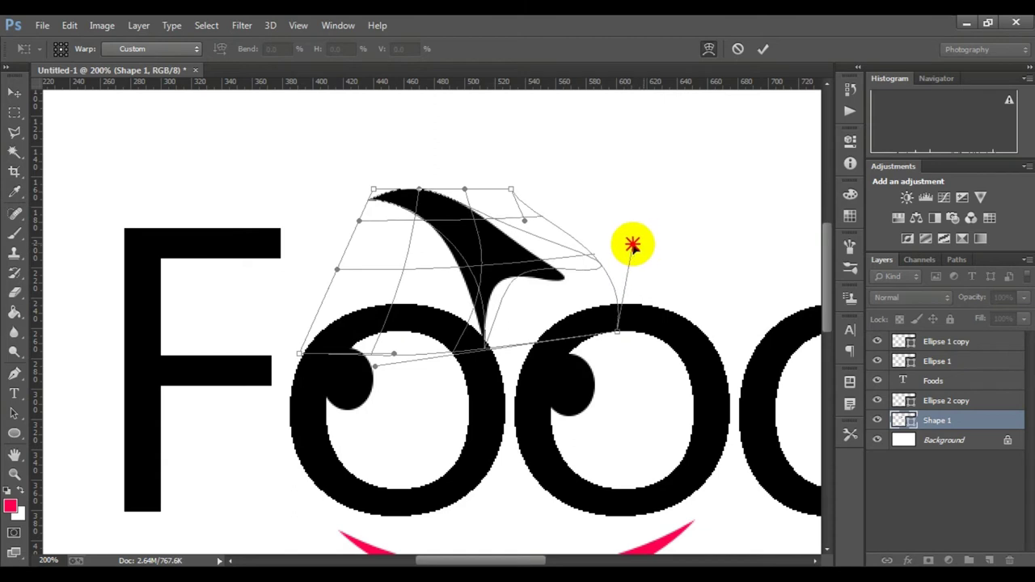
left_click(762, 49)
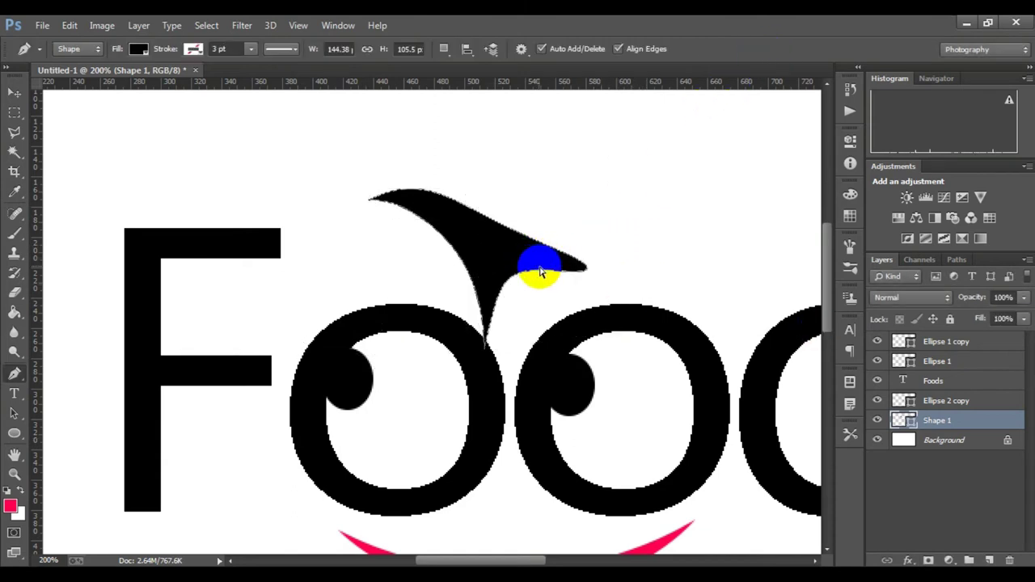
Scale the brow down, tilt it about -9 degrees, and place it between the two o's.
key("ctrl+t")
mouse_move(577, 347)
left_mouse_down()
mouse_move(551, 289)
mouse_move(483, 259)
left_mouse_up()
left_click_drag(441, 230, 412, 231)
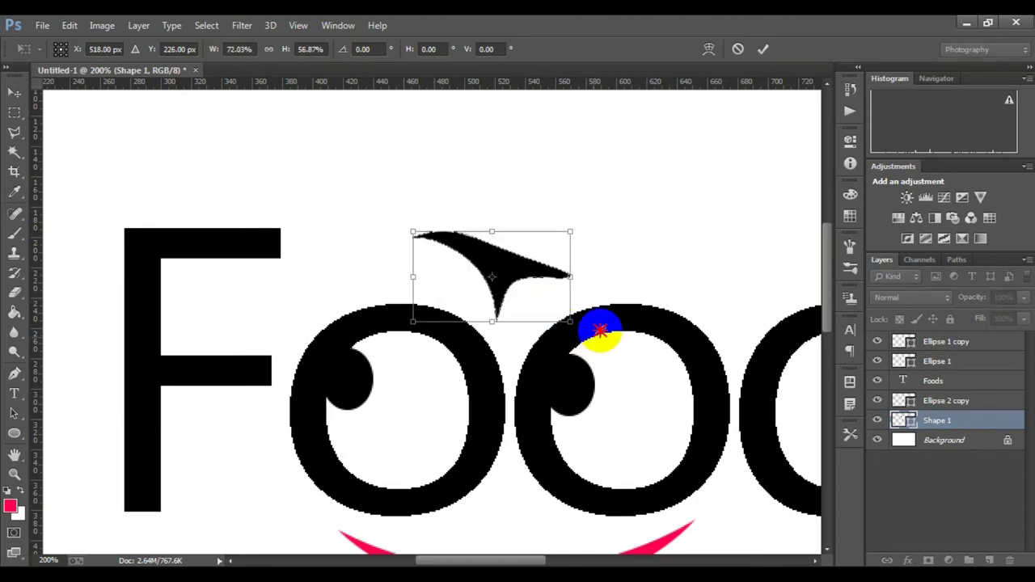
mouse_move(596, 329)
left_mouse_down()
mouse_move(539, 296)
mouse_move(555, 317)
mouse_move(527, 291)
left_mouse_up()
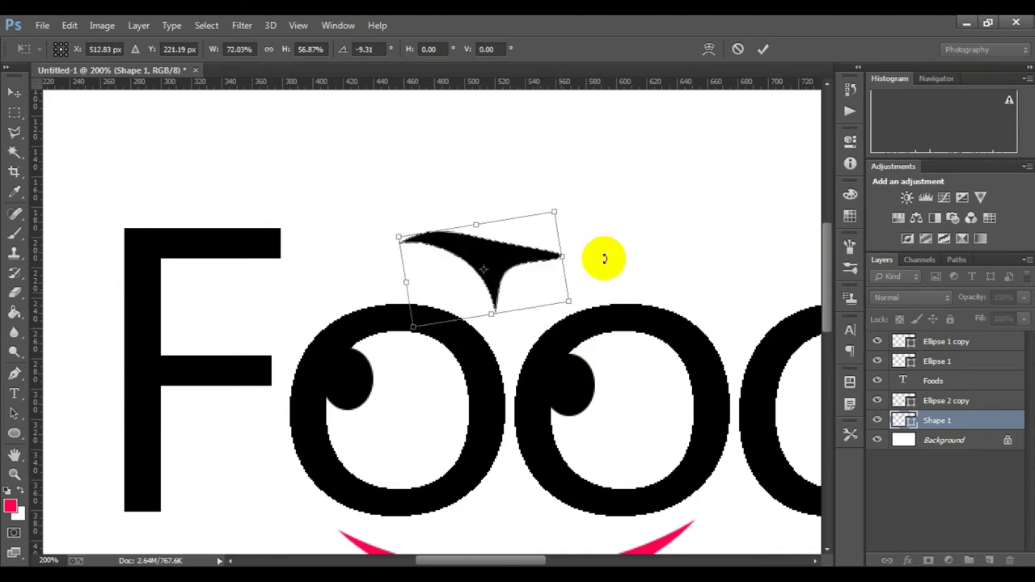
left_click(763, 50)
Draw a closed, curved leaf shape with the Pen tool above the o's as Shape 2.
scroll(497, 335, "up", 1)
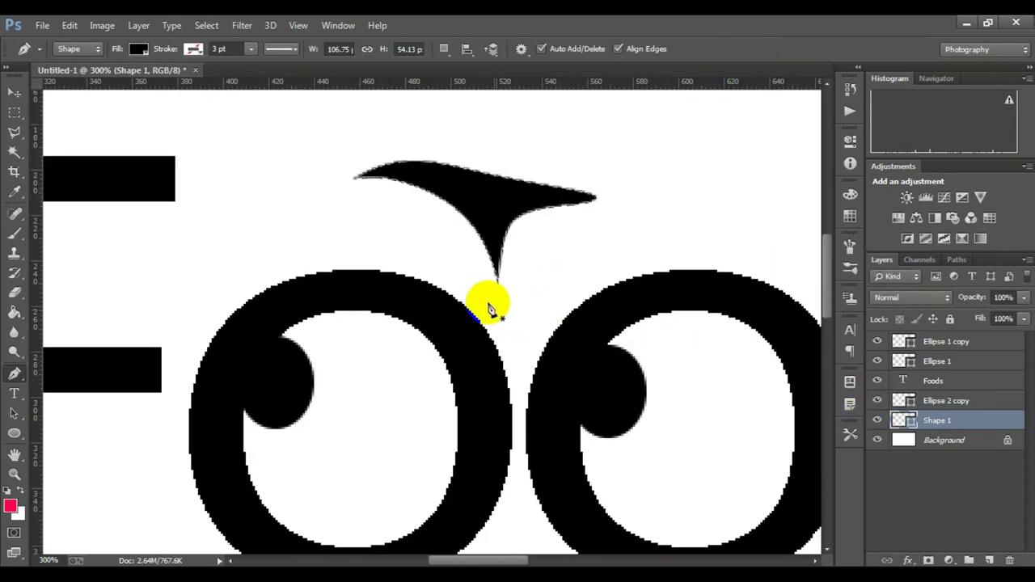
left_click(538, 298)
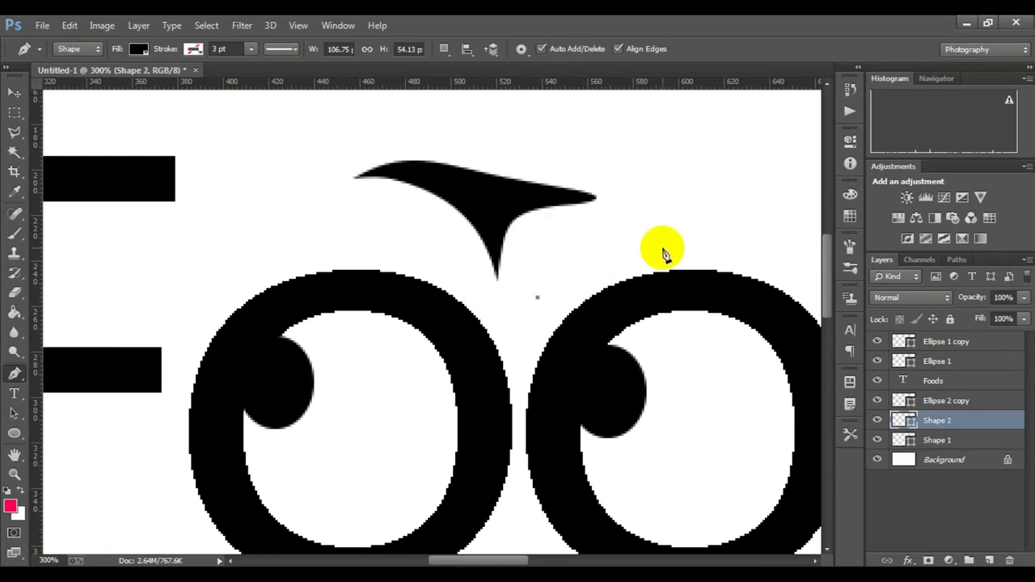
left_click_drag(672, 241, 778, 266)
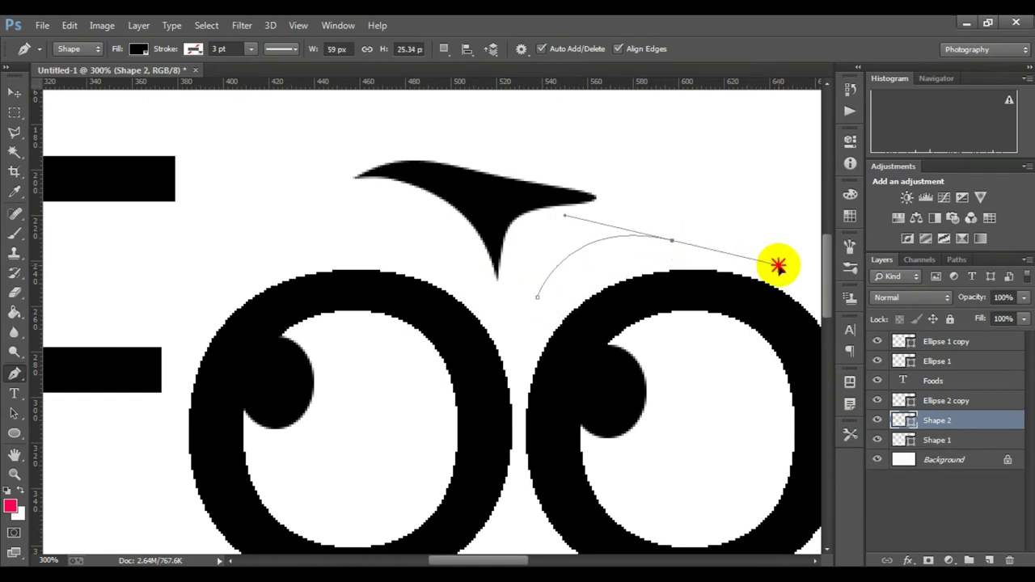
left_click(672, 240, "alt")
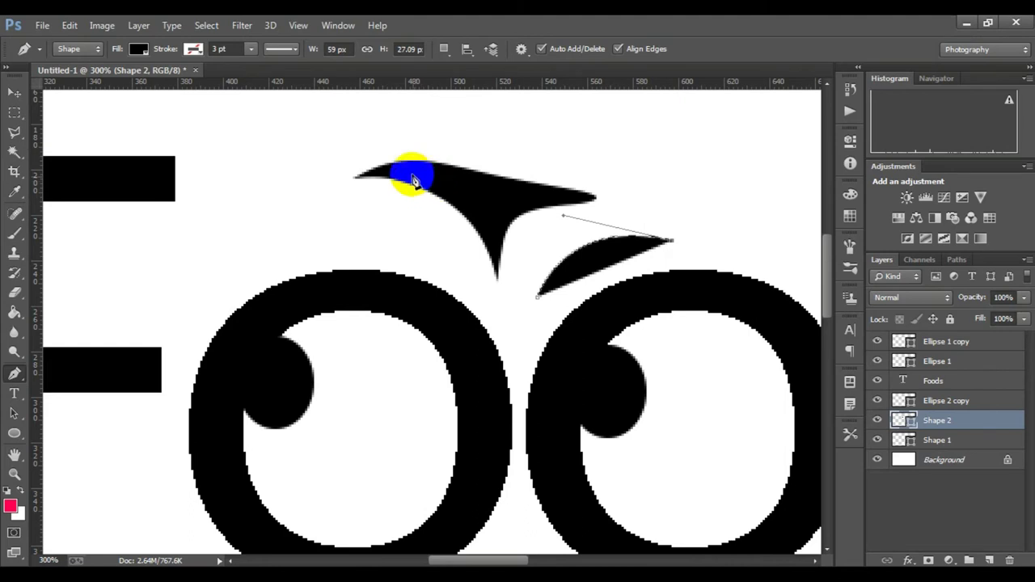
mouse_move(396, 149)
left_mouse_down()
mouse_move(375, 164)
mouse_move(266, 162)
left_mouse_up()
left_click(397, 150, "alt")
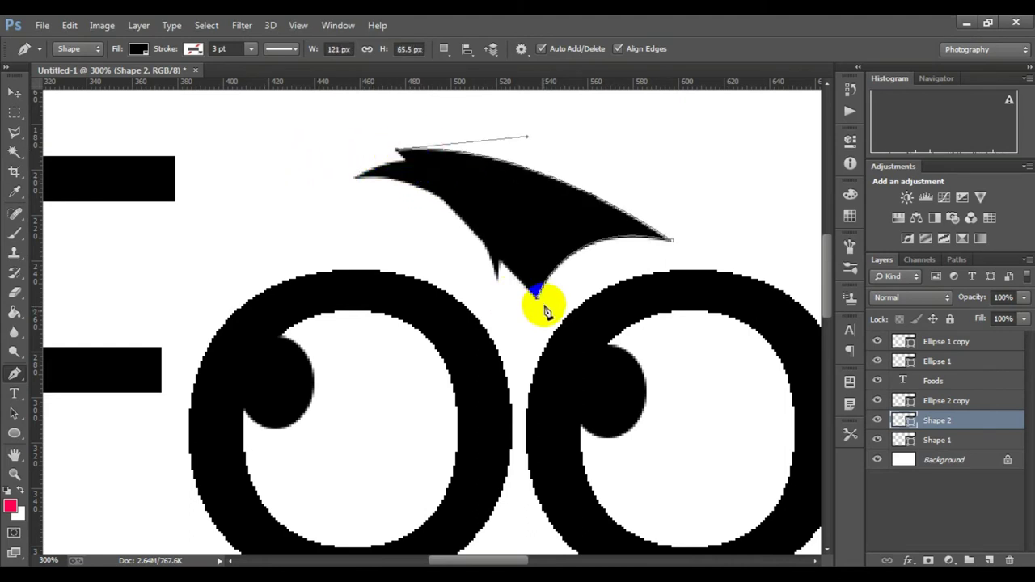
left_click(538, 297)
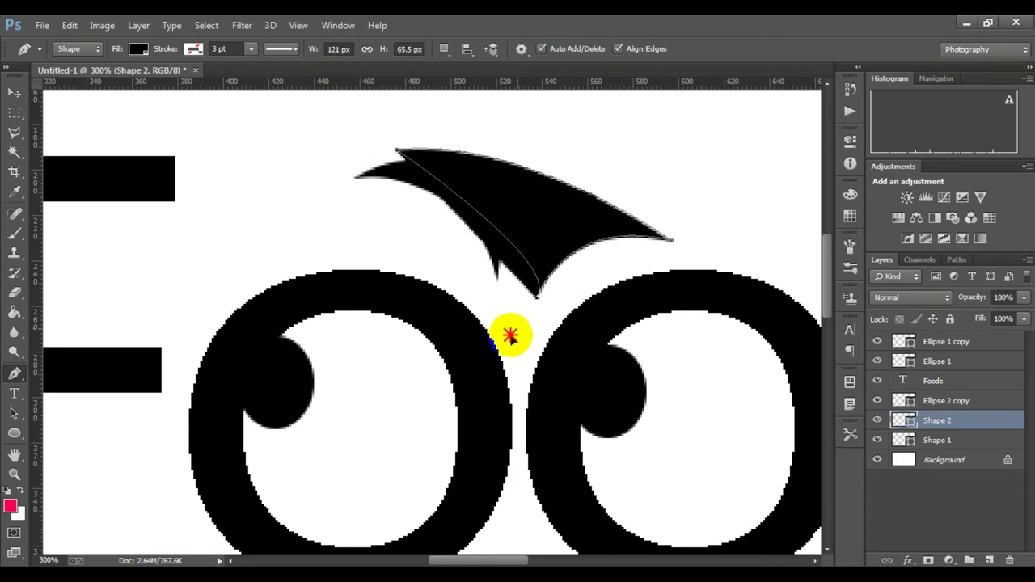
Hide the old Shape 1 eyebrow and select the new Shape 2 layer for transforming.
left_click(560, 402)
left_click(936, 467)
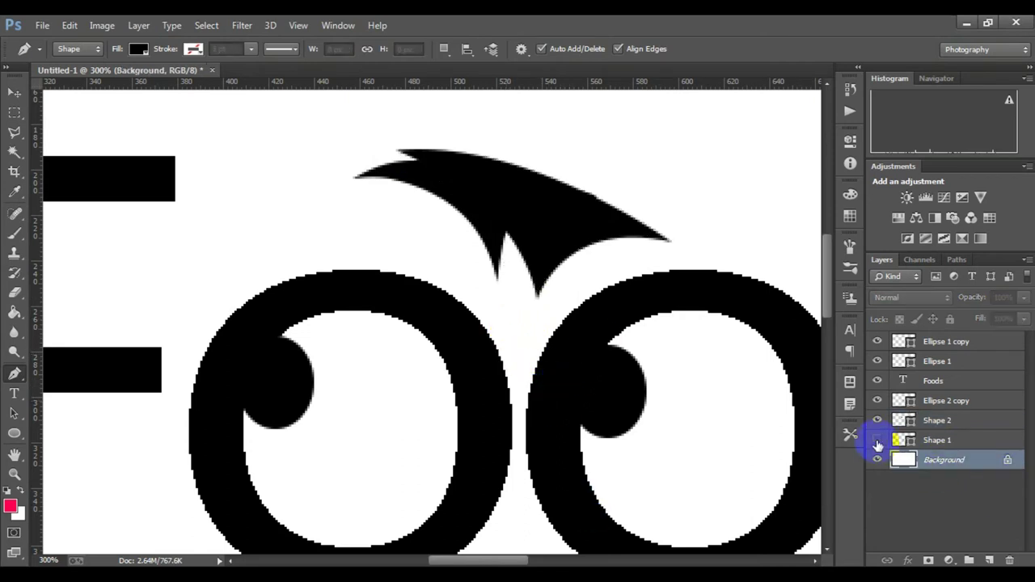
left_click(878, 440)
left_click(914, 442)
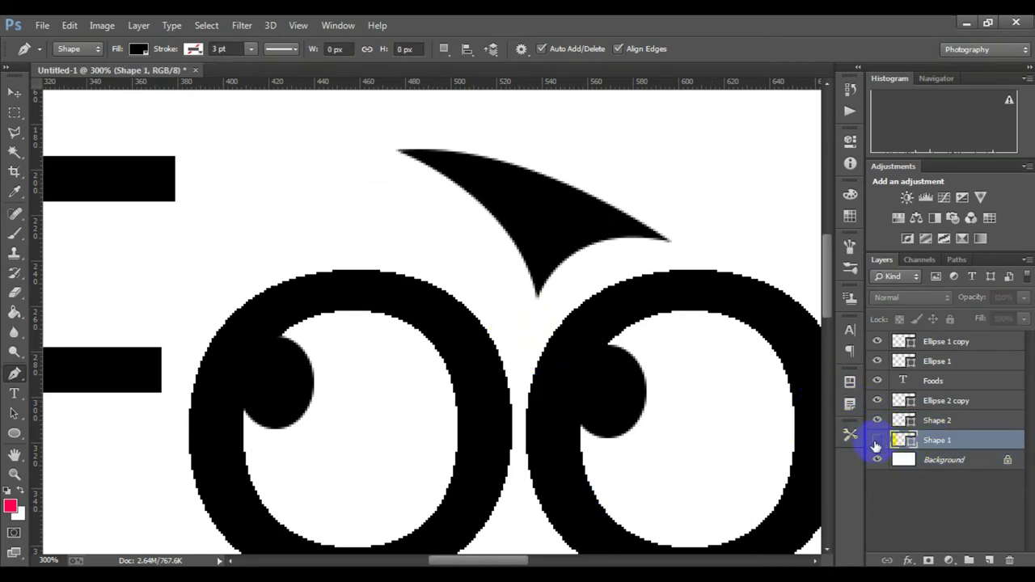
left_click(929, 421)
key("ctrl+t")
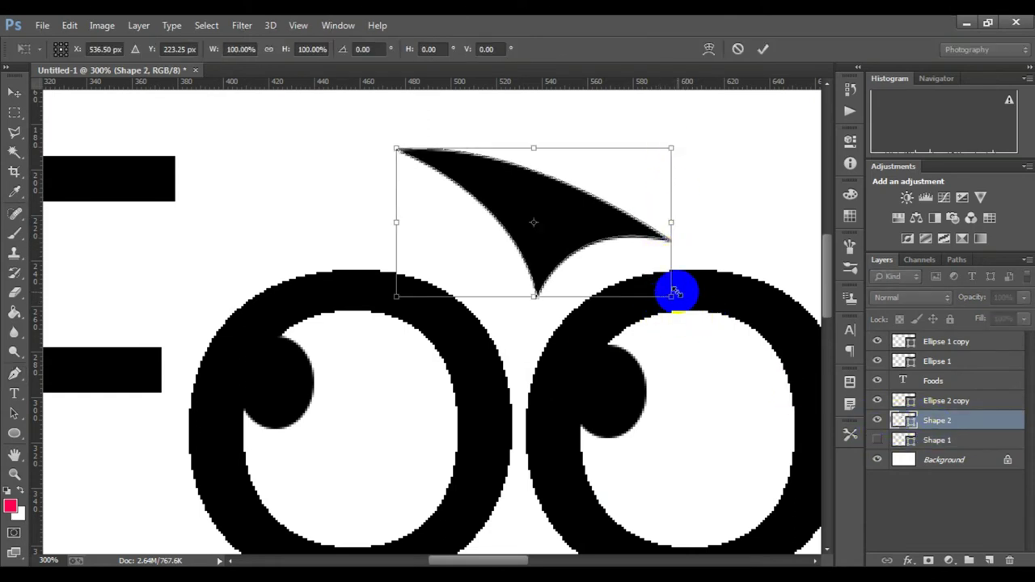
Enlarge the leaf eyebrow to about 124% and reposition it above the o's.
left_click_drag(674, 289, 700, 315)
left_click_drag(596, 267, 555, 248)
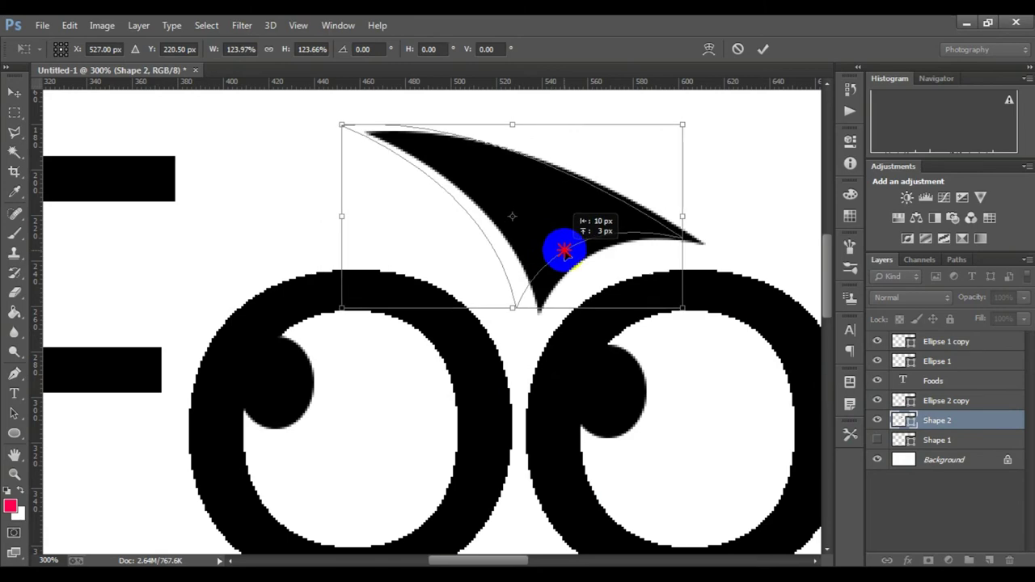
left_click(763, 49)
key("p")
View at 100% and rasterize the Shape 2 and Ellipse 2 copy layers.
scroll(615, 284, "down", 3)
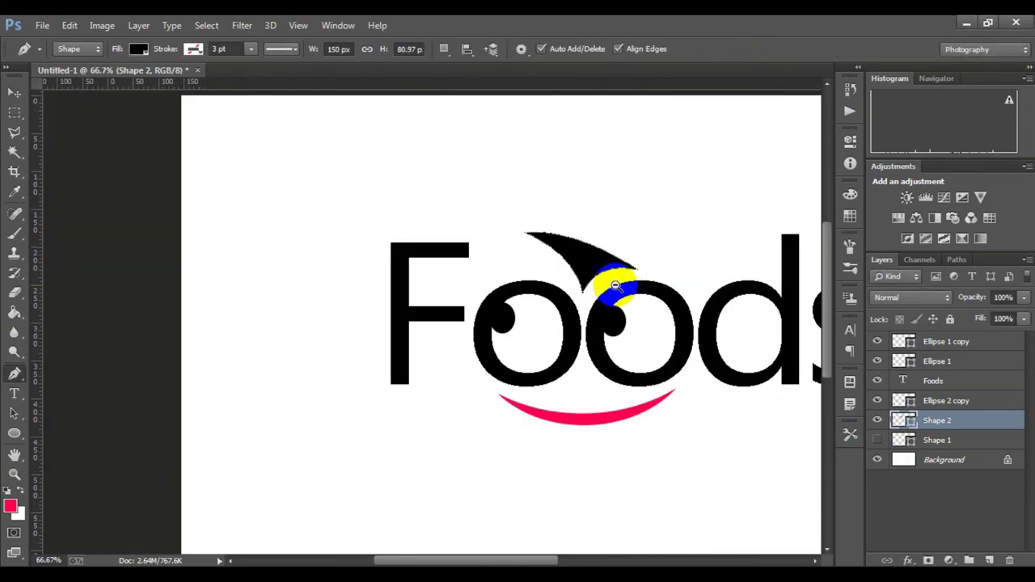
scroll(420, 351, "down", 2)
key("ctrl+1")
right_click(935, 422)
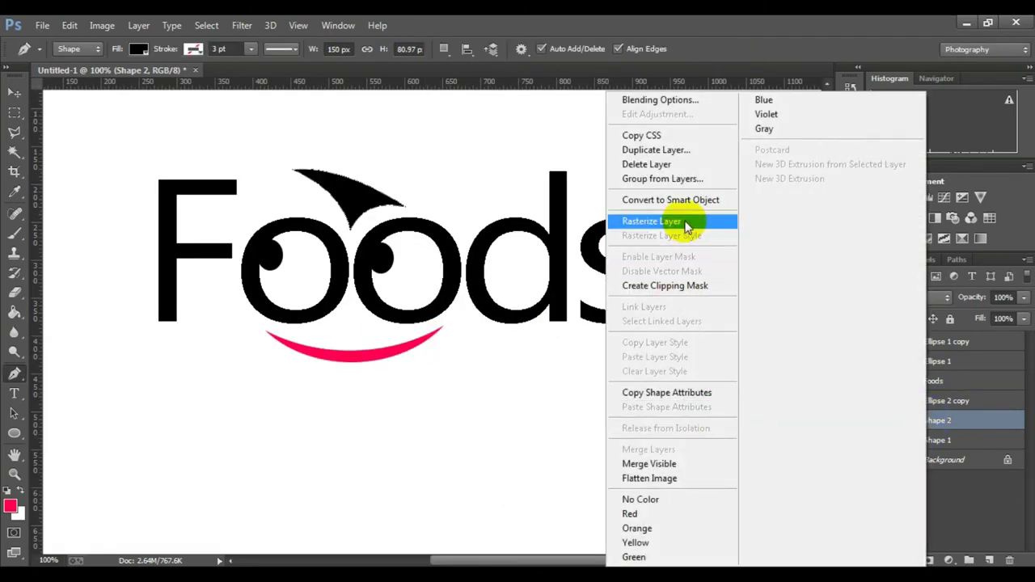
left_click(684, 221)
right_click(944, 400)
left_click(979, 397)
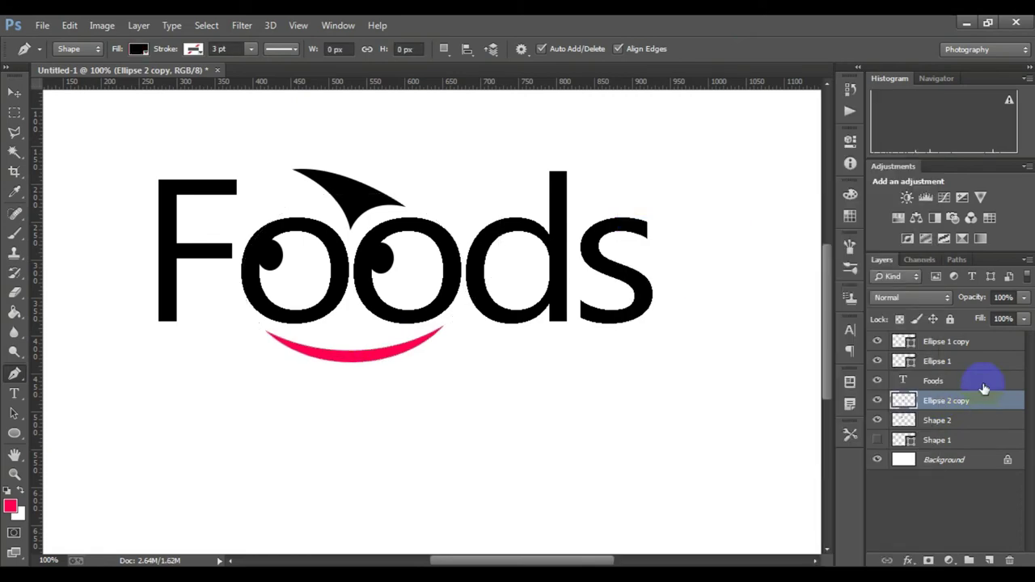
Rasterize the Ellipse 1 and Ellipse 1 copy pupil layers.
left_click(954, 360)
right_click(959, 361)
left_click(686, 221)
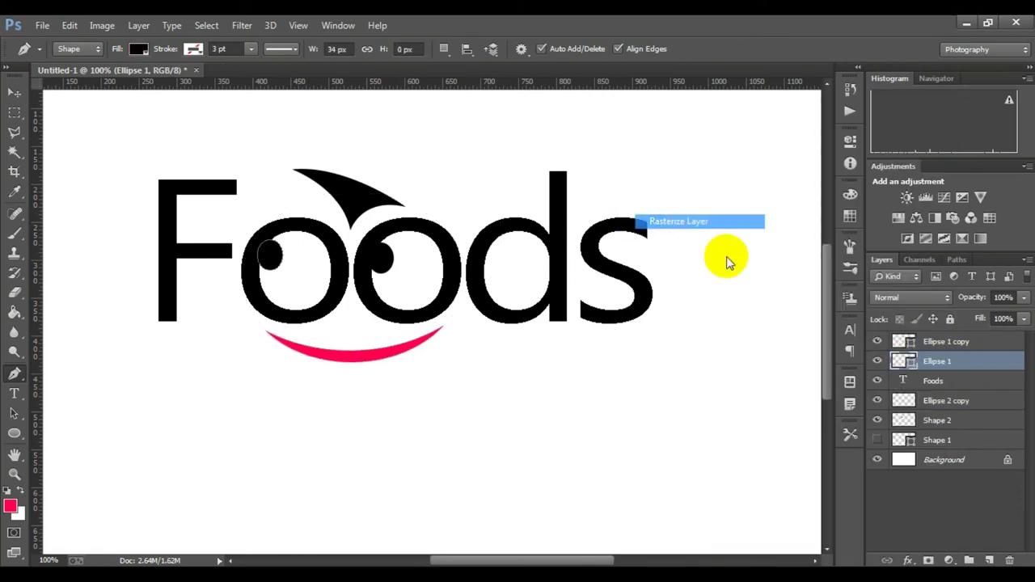
left_click(946, 341)
right_click(947, 341)
left_click(679, 221)
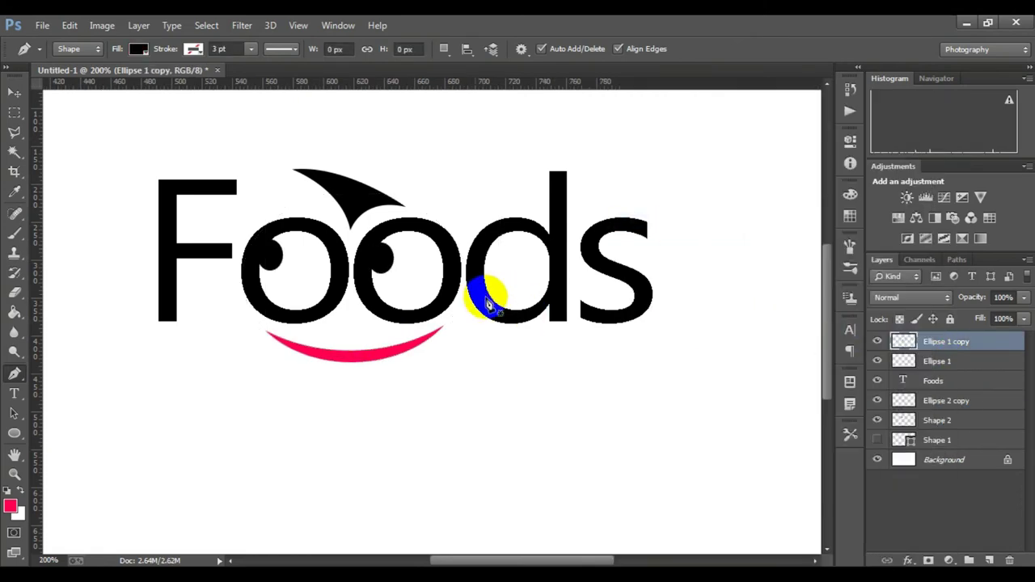
Rasterize the Foods text layer into plain pixels.
key("ctrl+minus")
left_click(954, 382)
right_click(954, 382)
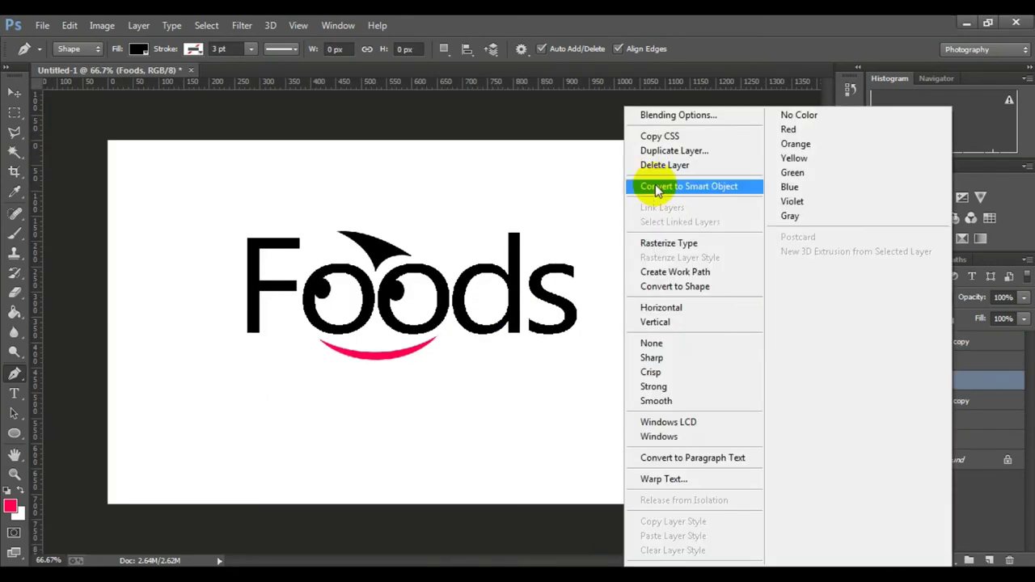
left_click(672, 243)
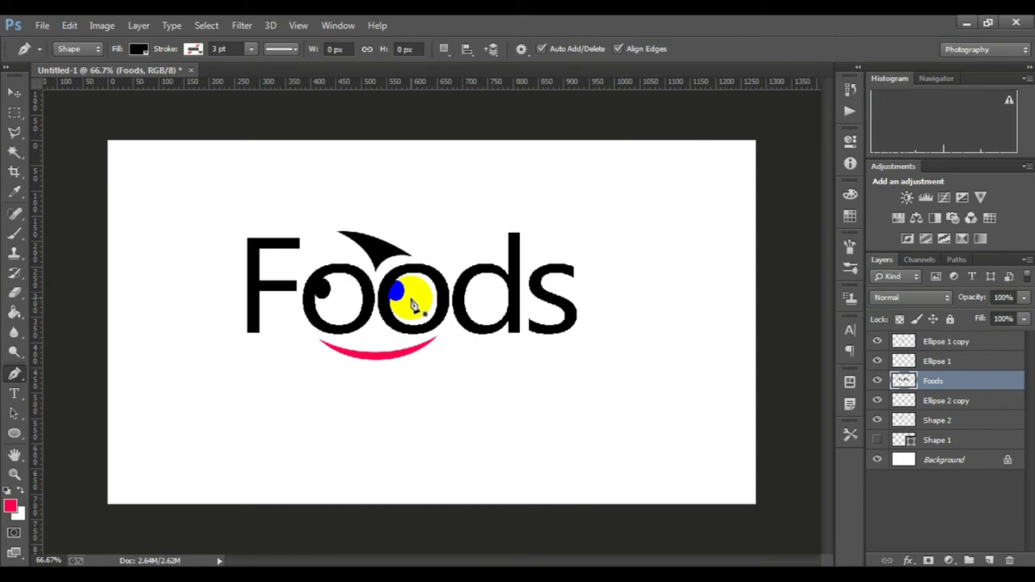
Zoom to 100%, draw a rectangular selection around the oo and smile, then deselect.
key("ctrl+plus")
left_click(15, 114)
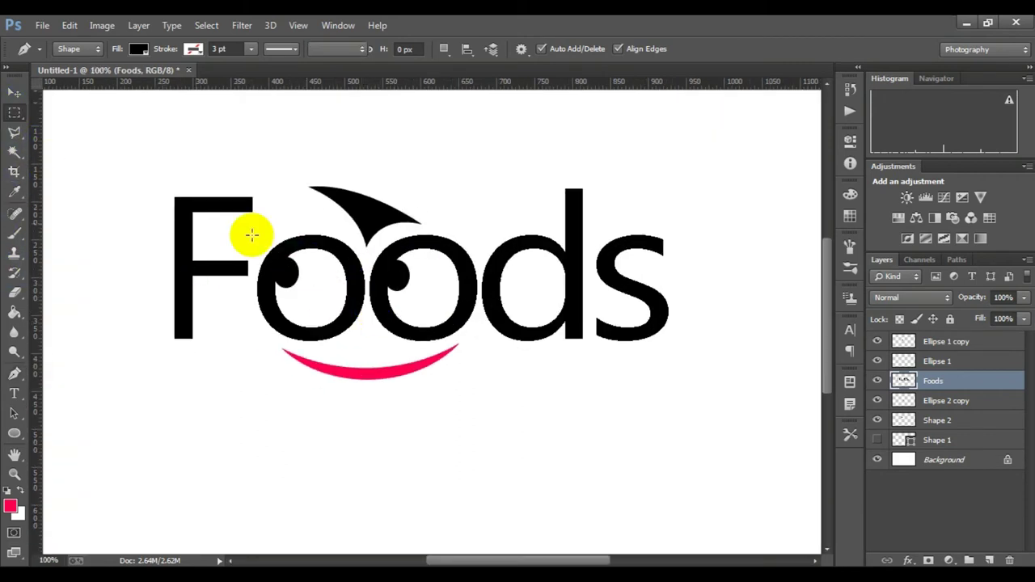
left_click_drag(252, 229, 481, 368)
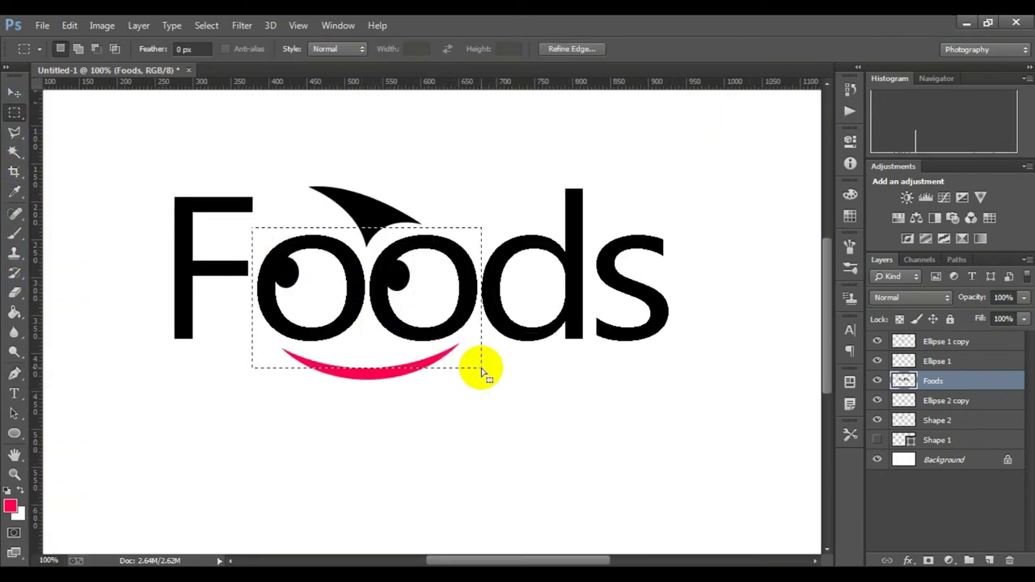
key("ctrl+d")
Set the background colour to #ff0000 and fill the Foods lettering with red.
left_click(17, 512)
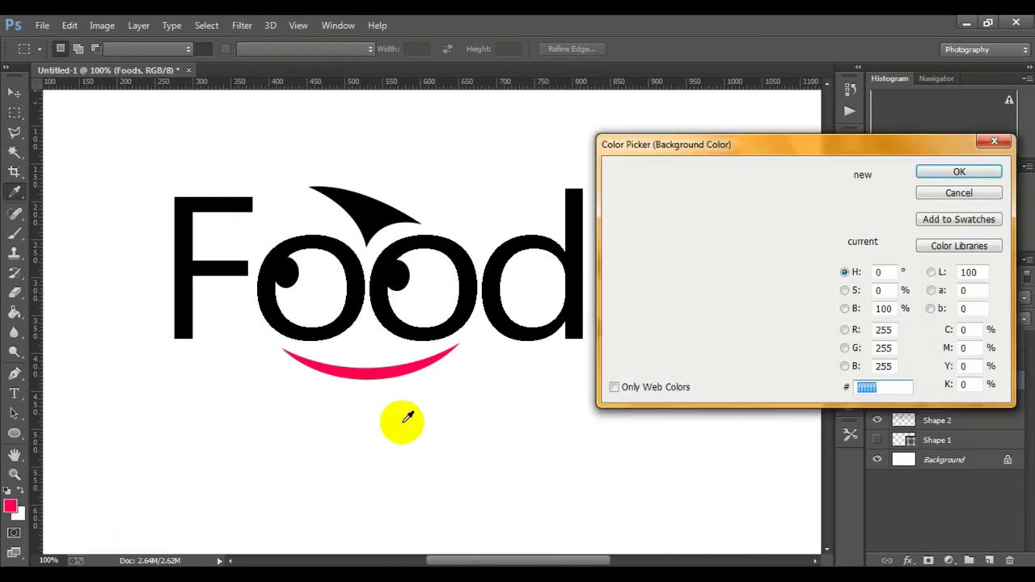
type("ff0000")
left_click(958, 171)
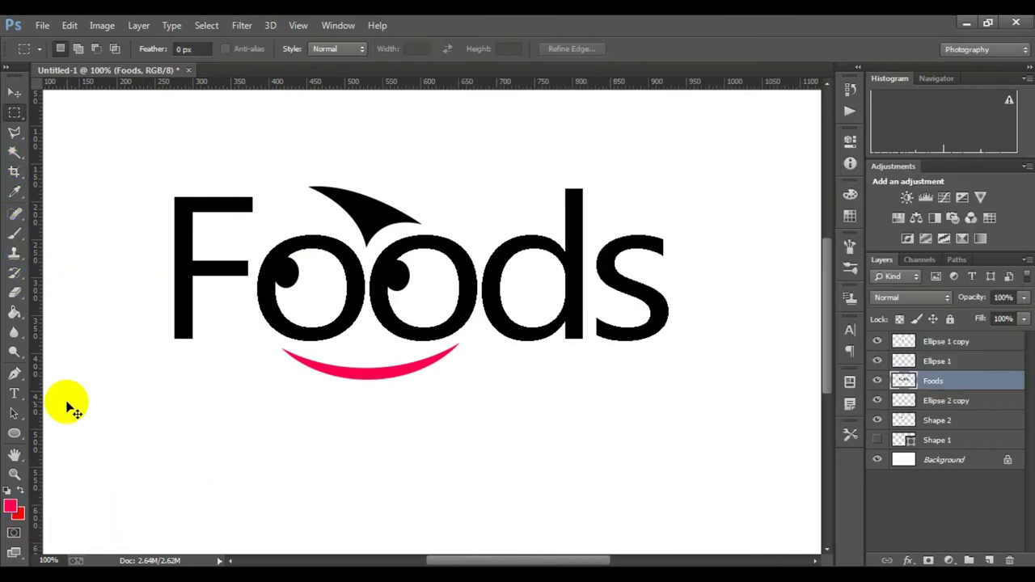
key("ctrl+BackSpace")
left_click(964, 365)
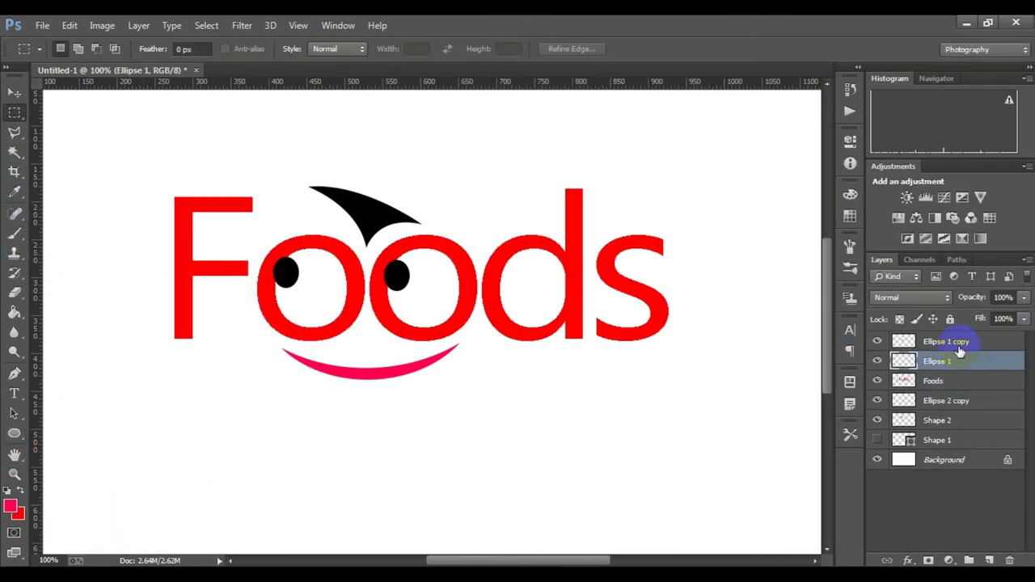
left_click(959, 348, "shift")
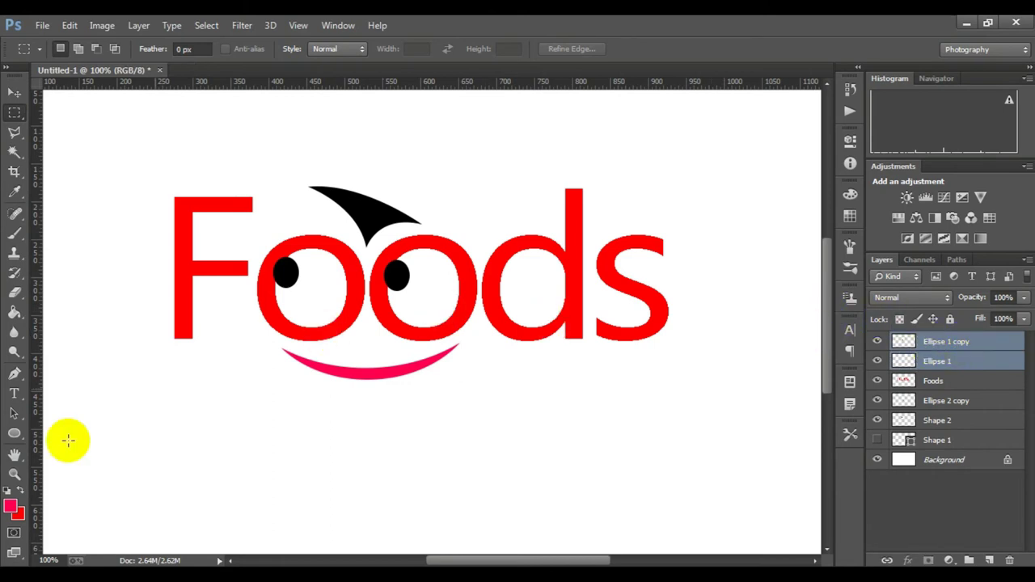
Set the background colour to dark green 069a02.
left_click(17, 513)
left_click_drag(820, 301, 820, 248)
left_click(802, 259)
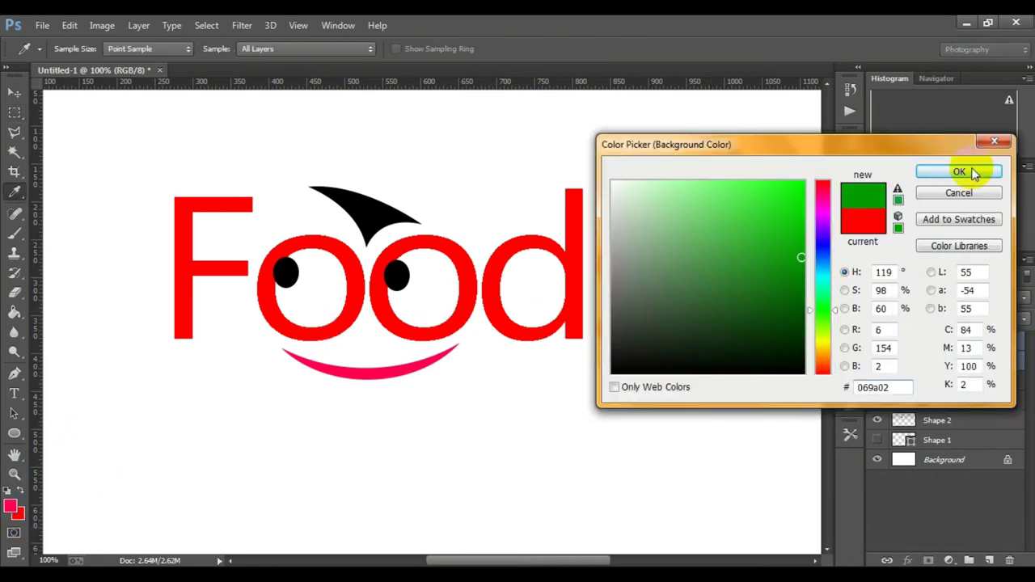
left_click(971, 172)
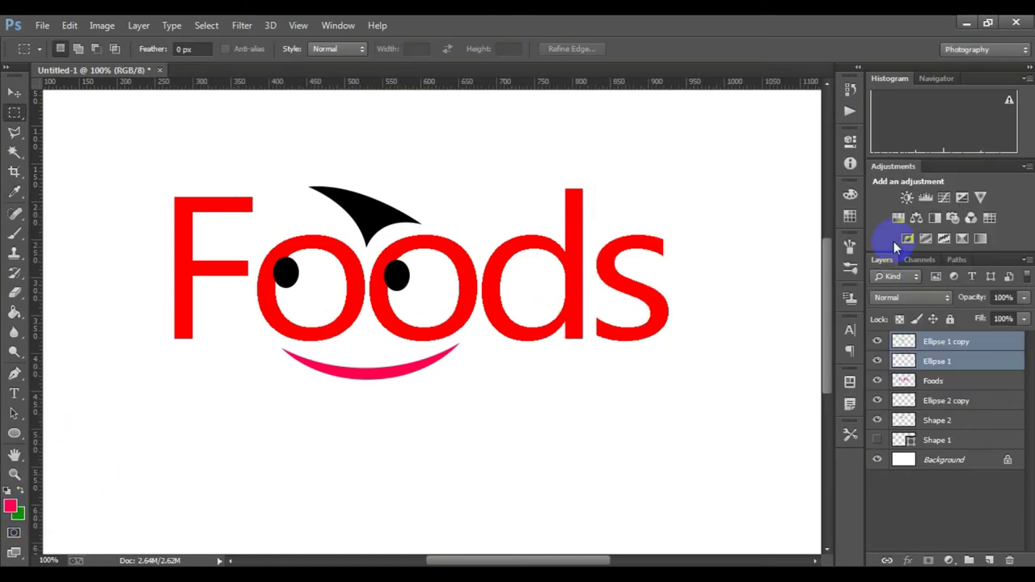
Fill the left pupil green, then select the other pupil, smile and leaf layers.
left_click(948, 362)
key("ctrl+shift+BackSpace")
left_click(950, 344)
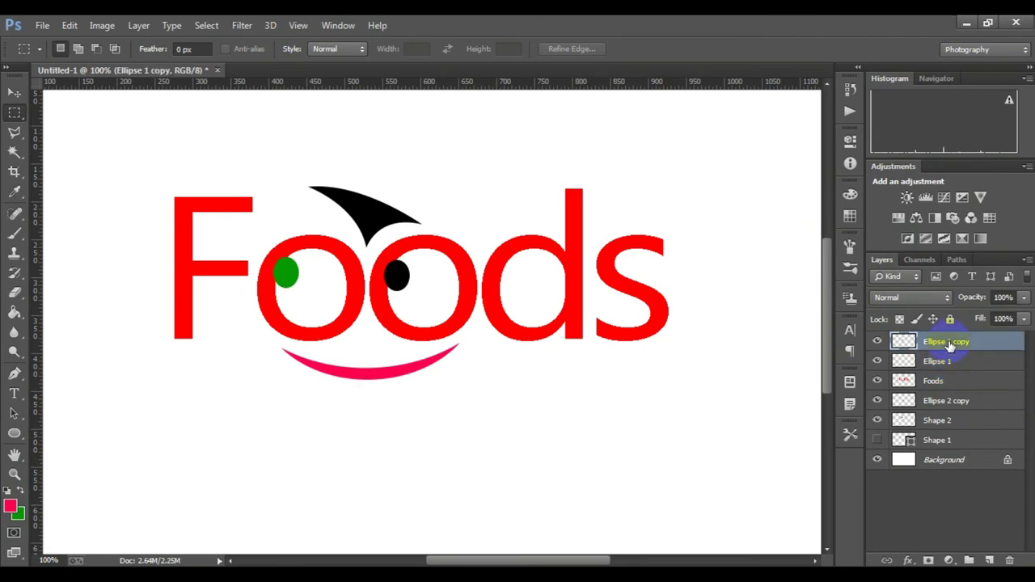
left_click(944, 405)
left_click(939, 421)
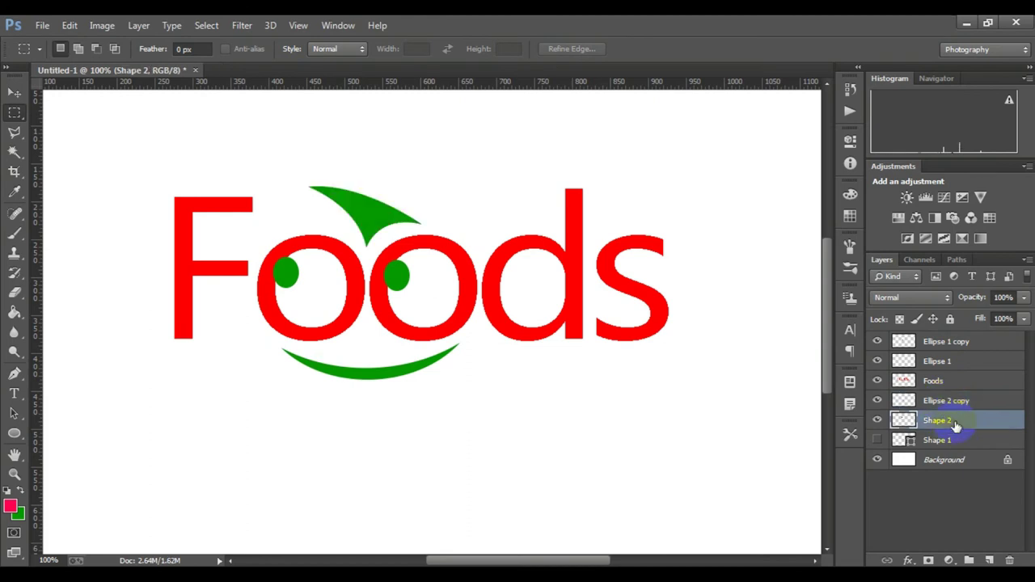
left_click(505, 372, "alt")
Zoom out to 50% and delete the hidden Shape 1 layer.
left_click(501, 365, "alt")
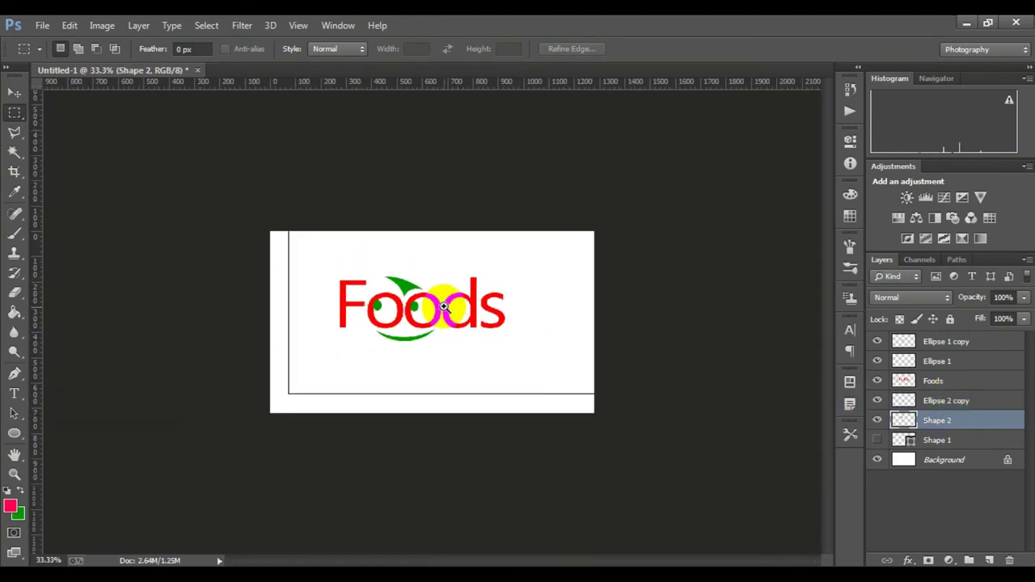
left_click(456, 297)
left_click_drag(938, 440, 1009, 560)
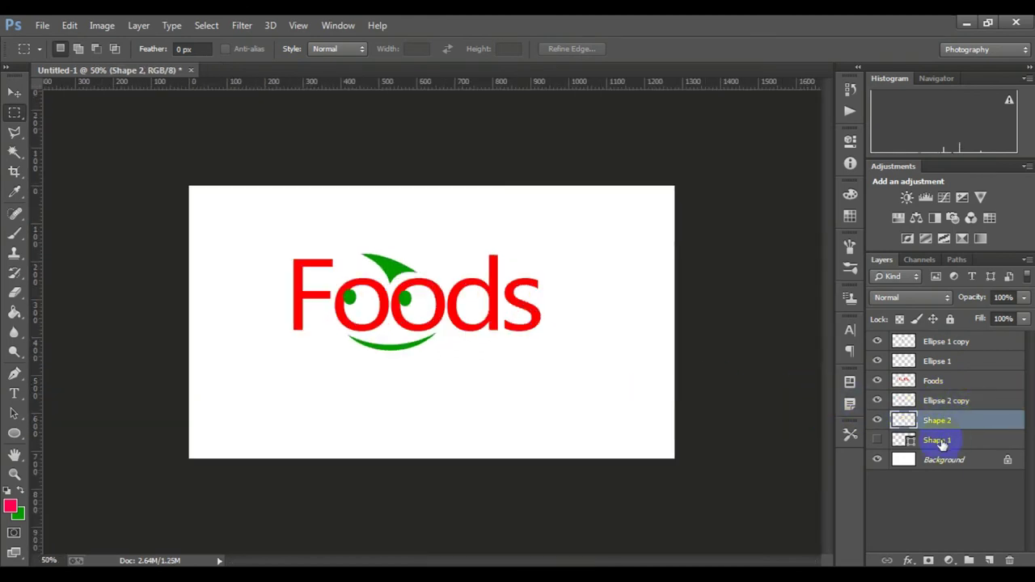
Scale the five logo layers up about 122%, recentre them, and open GI 15 3d glass window logo mockup.psd.
left_click(970, 420)
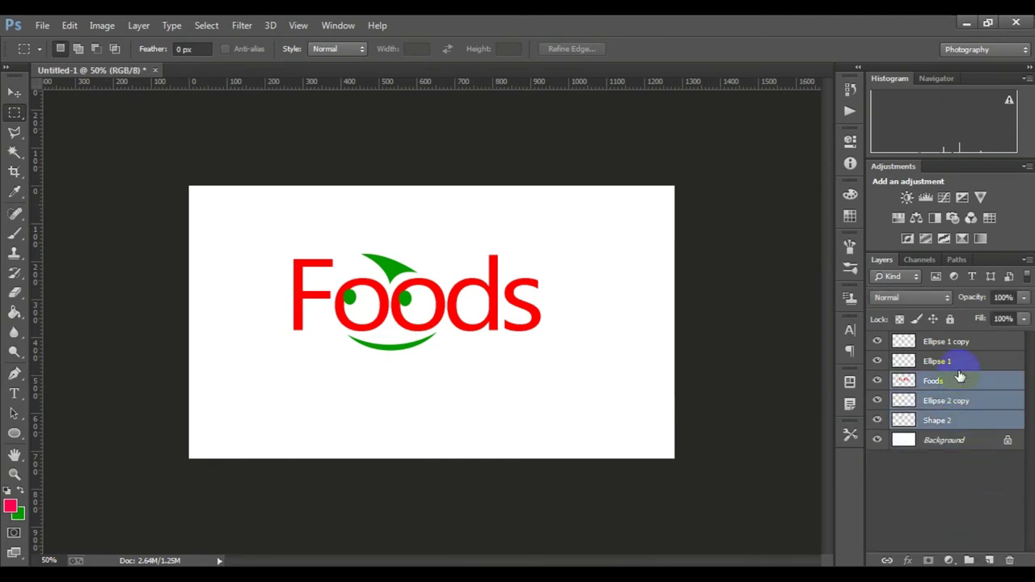
left_click(979, 341, "shift")
key("ctrl+t")
left_click_drag(539, 349, 565, 374)
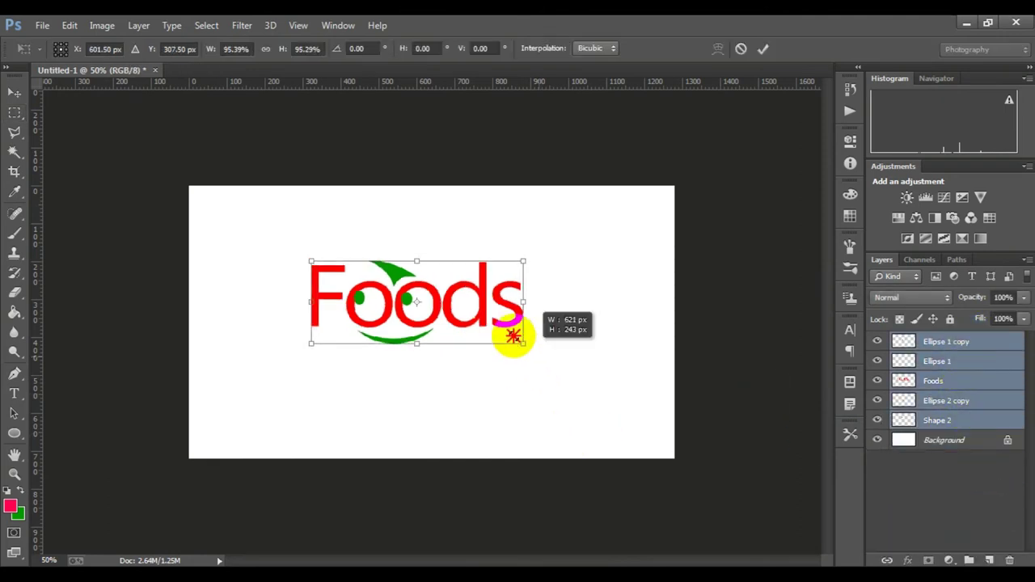
left_click_drag(525, 323, 557, 342)
left_click(762, 48)
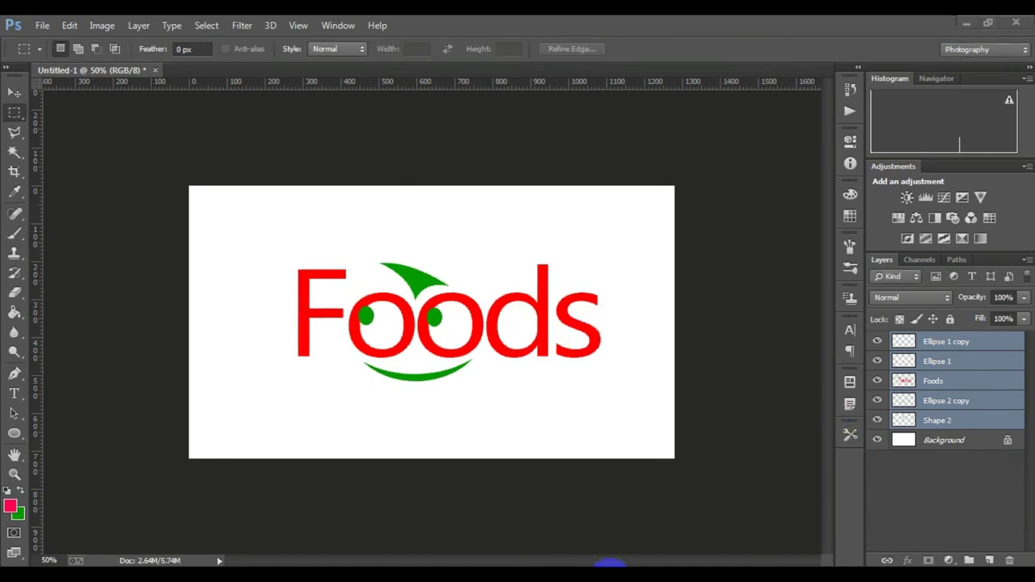
left_click(610, 565)
mouse_move(277, 129)
left_mouse_down()
mouse_move(483, 562)
mouse_move(520, 558)
left_mouse_up()
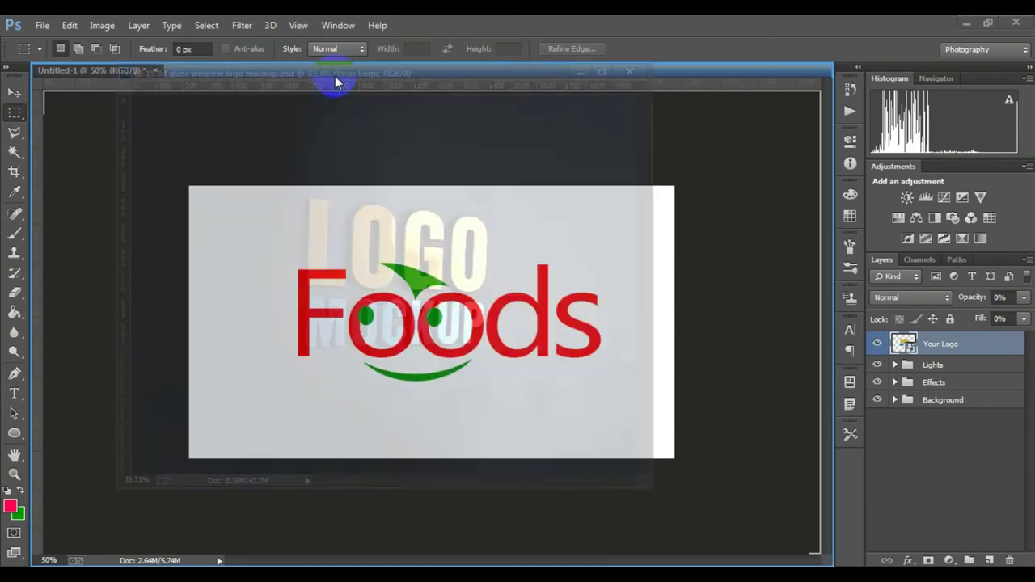
Open the mockup's Your Logo smart object and hide its placeholder logo layer.
left_click_drag(262, 81, 335, 75)
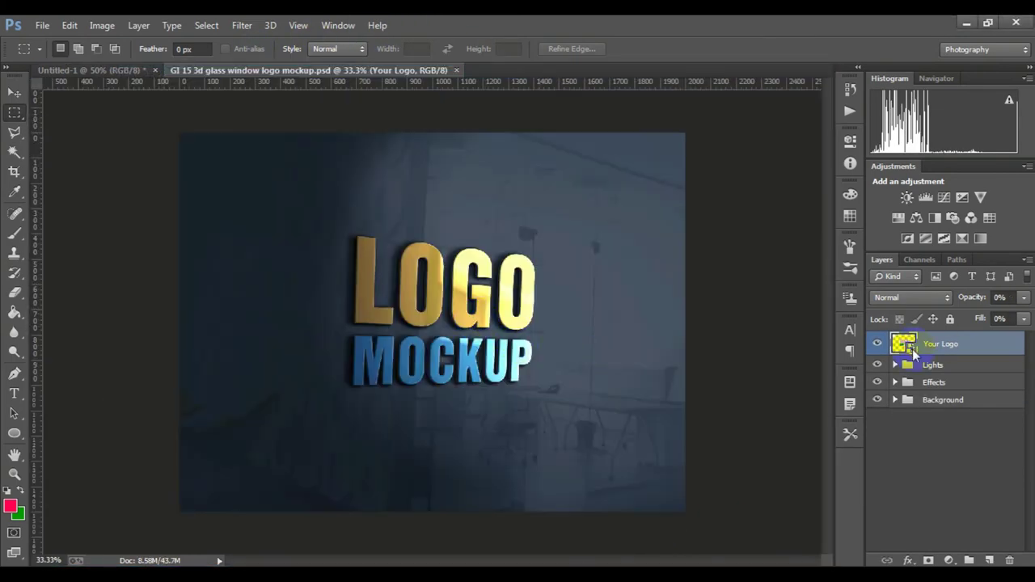
double_click(912, 348)
left_click(589, 273)
mouse_move(254, 92)
left_mouse_down()
mouse_move(337, 113)
mouse_move(404, 72)
left_mouse_up()
left_click(877, 368)
Group the Foods logo layers, drag them into Your Logo, scale to about 200%, and save.
left_click(103, 71)
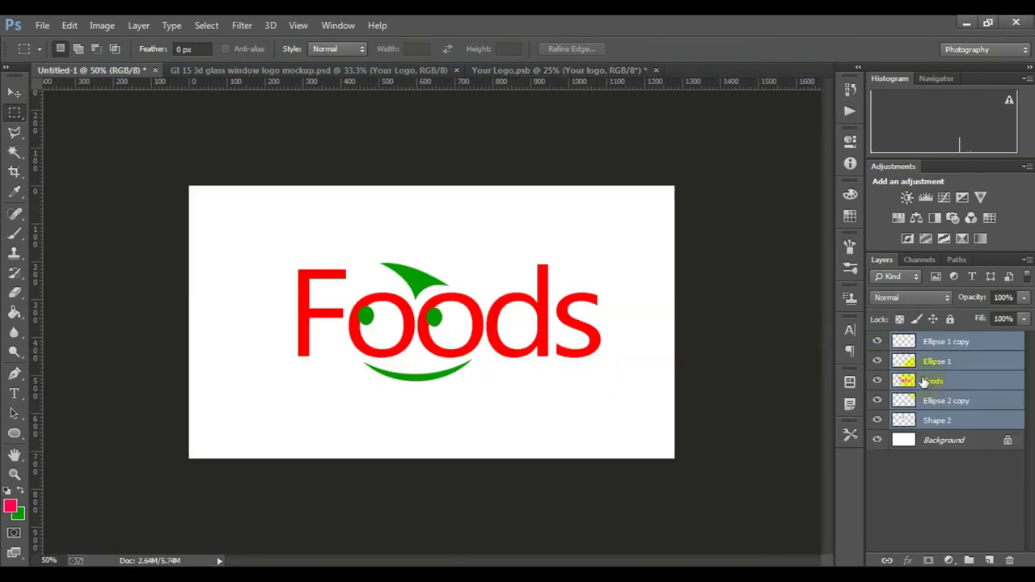
key("ctrl+g")
mouse_move(489, 310)
left_mouse_down()
mouse_move(612, 70)
mouse_move(567, 279)
left_mouse_up()
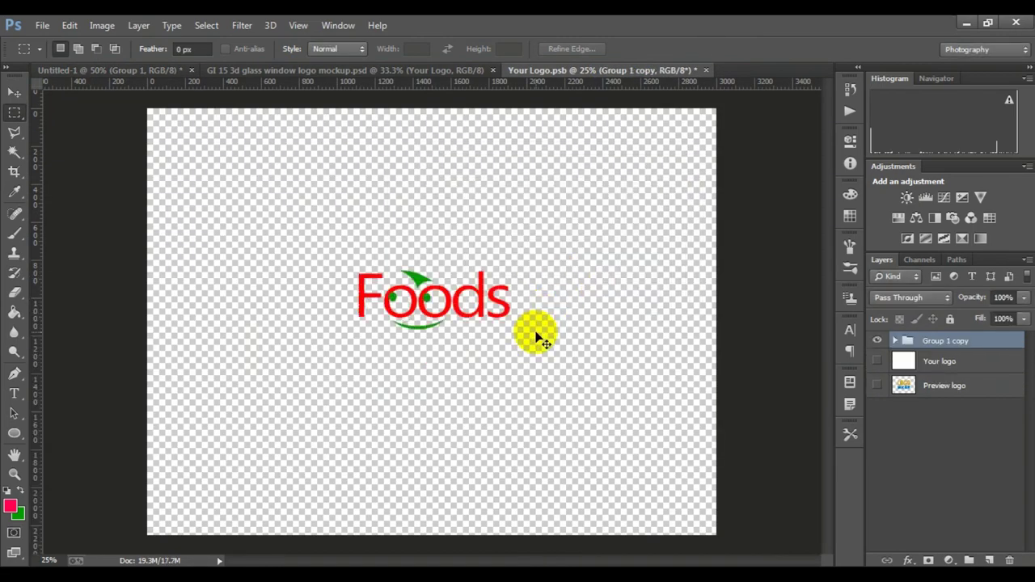
key("ctrl+t")
left_click_drag(508, 331, 573, 375)
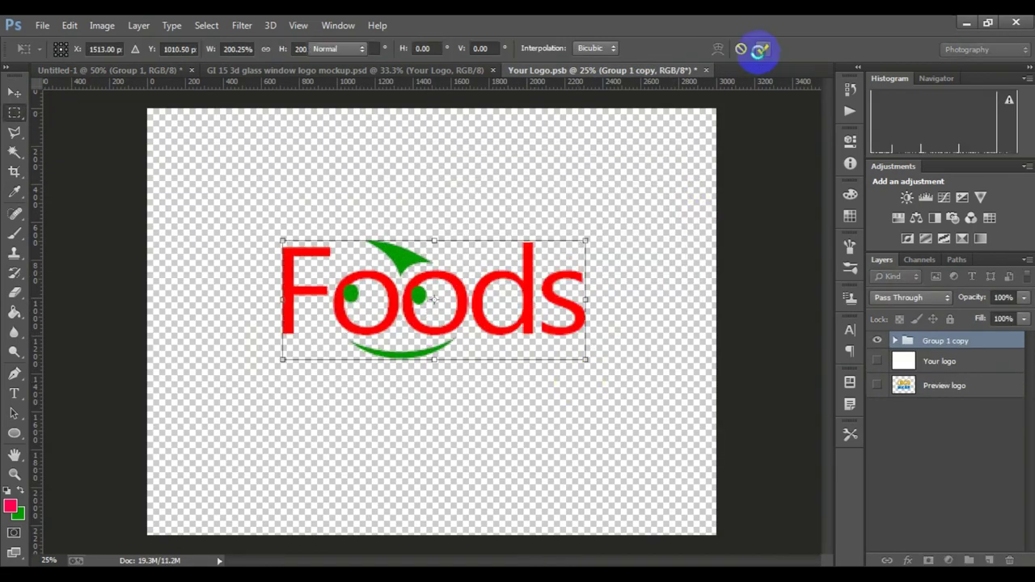
left_click(759, 51)
left_click(706, 70)
key("Return")
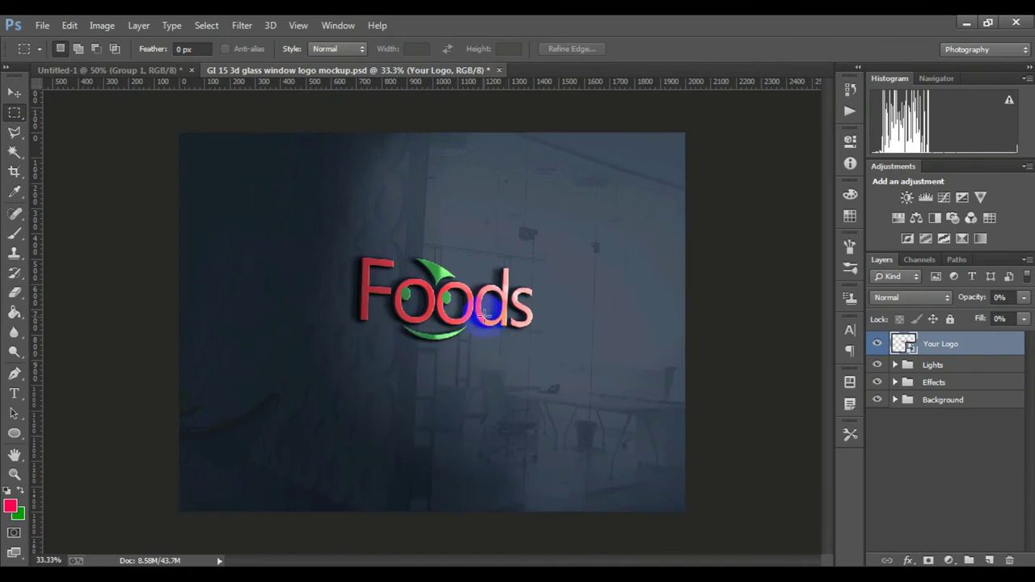
Zoom in and out on the mockup to inspect the red-and-green 3D Foods sign.
left_click(455, 302, "ctrl")
left_click(444, 303, "ctrl")
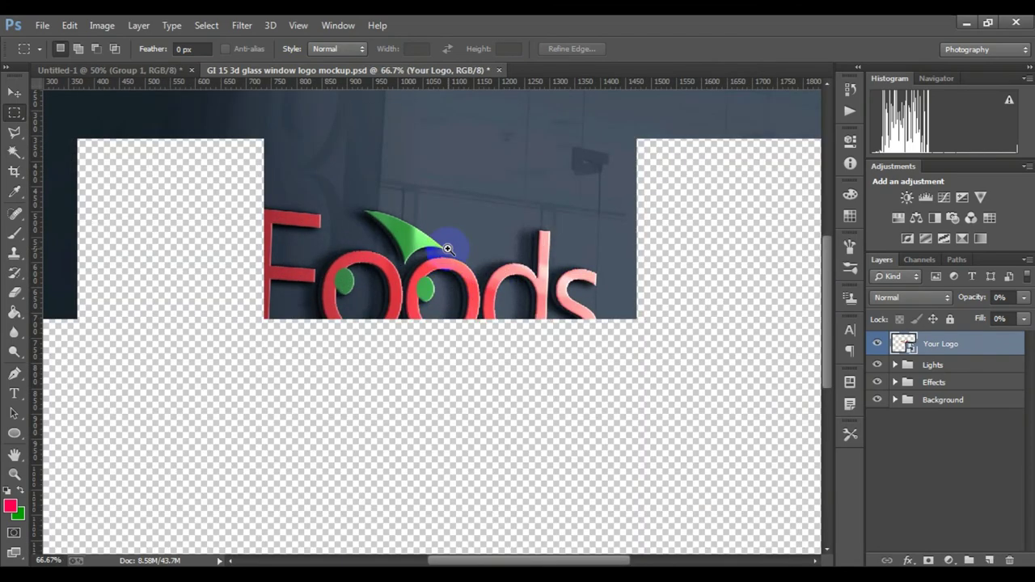
left_click(489, 298, "ctrl")
left_click(444, 330, "alt")
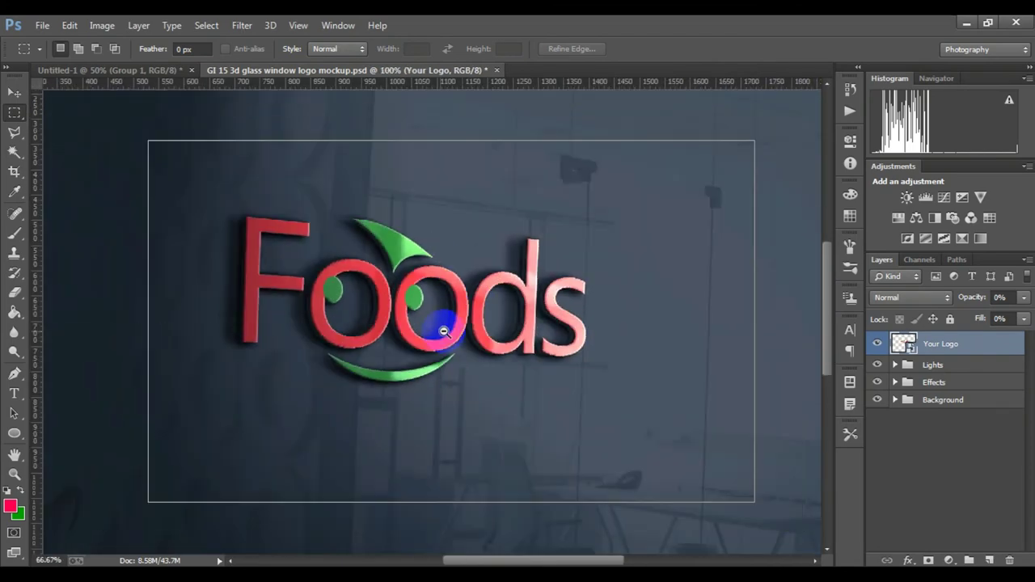
left_click(444, 331, "alt")
left_click(461, 326, "alt")
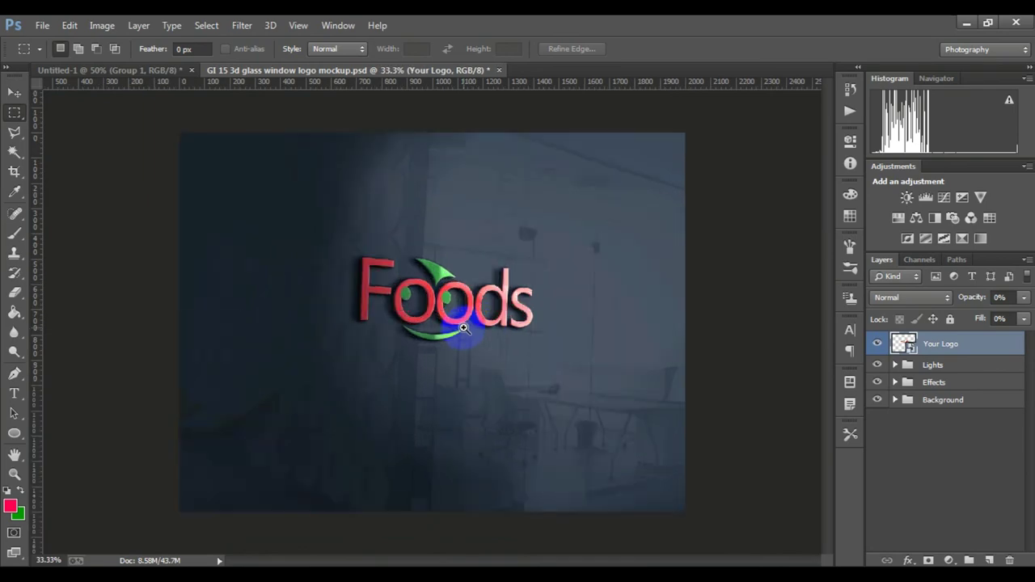
left_click(462, 327, "ctrl")
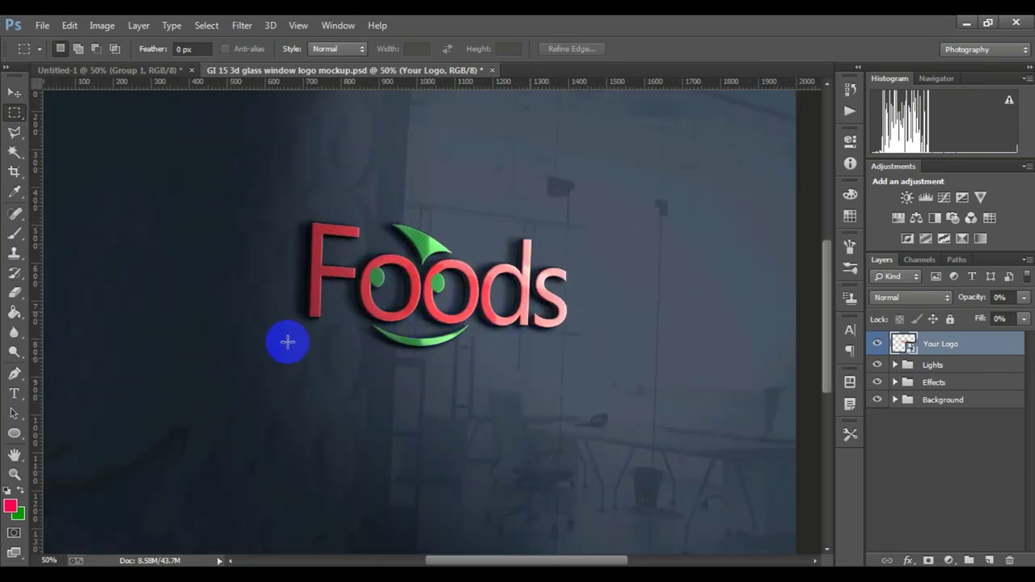